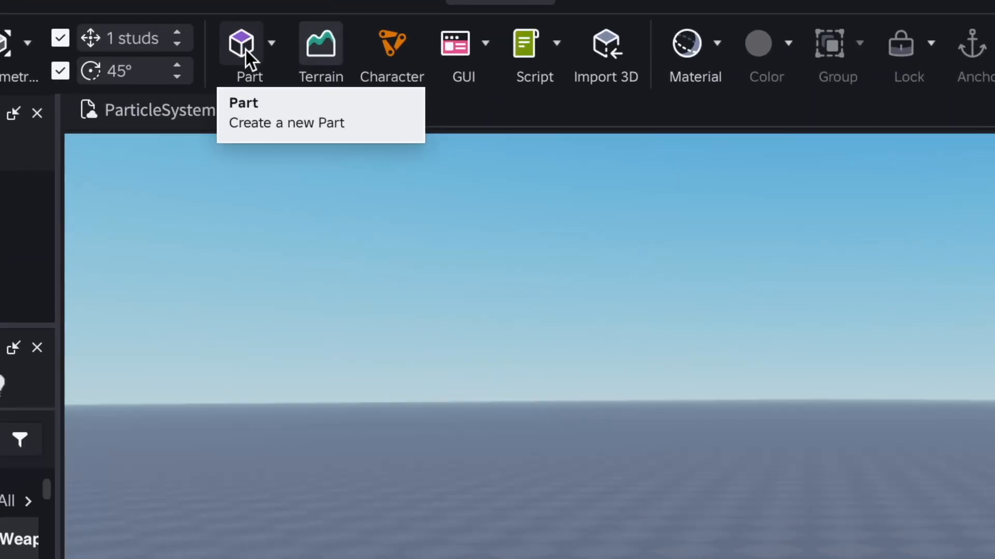
Create a new part in the workspace and add a ParticleEmitter to it.
click(245, 52)
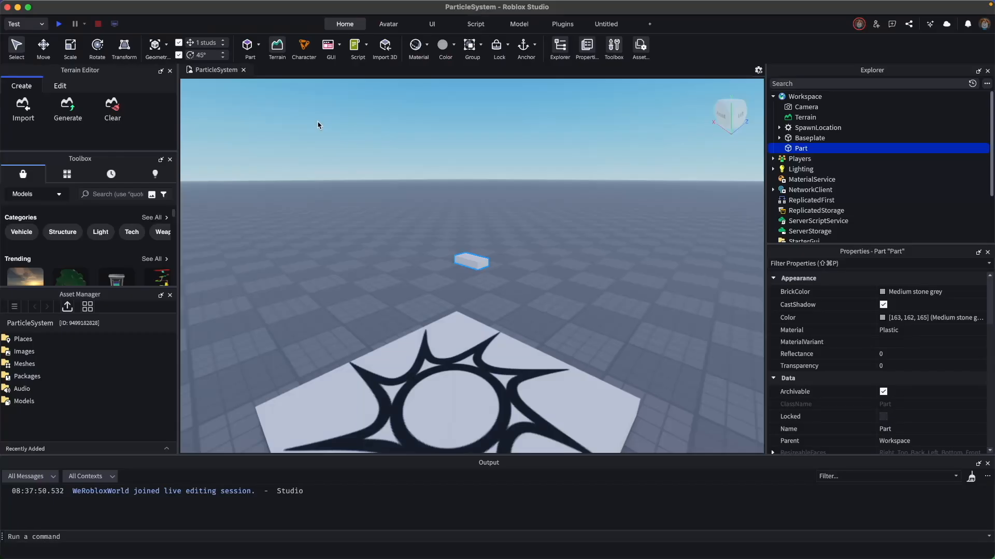
click(812, 149)
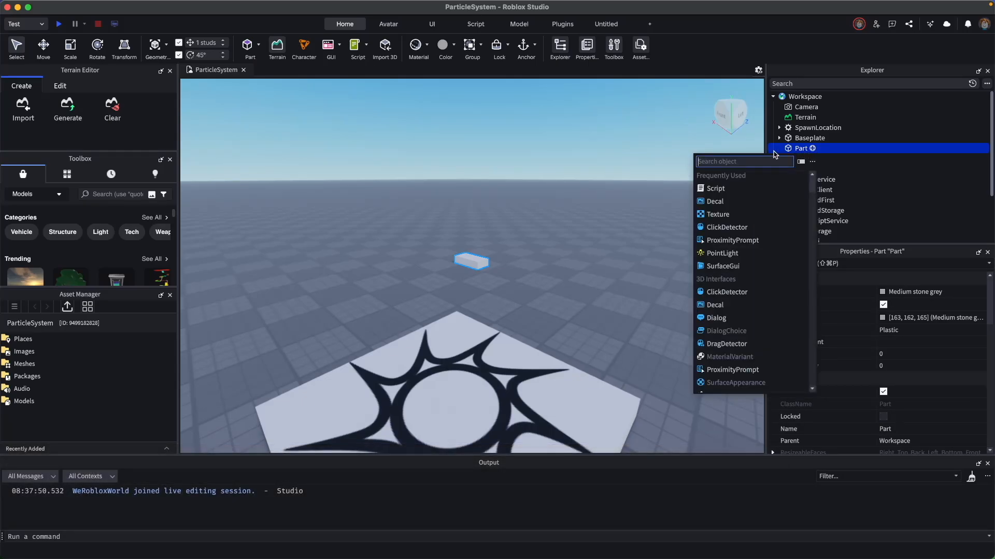
text(par)
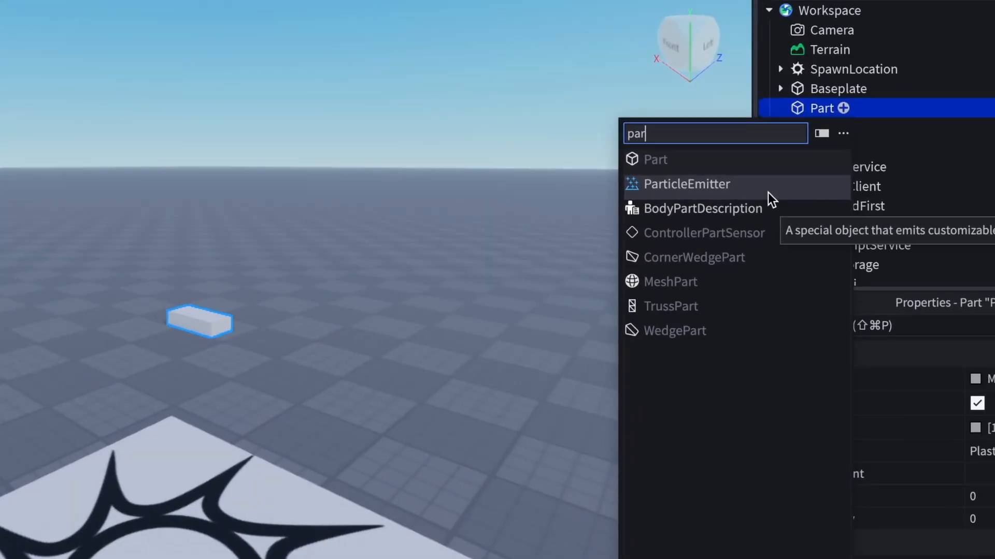
click(765, 190)
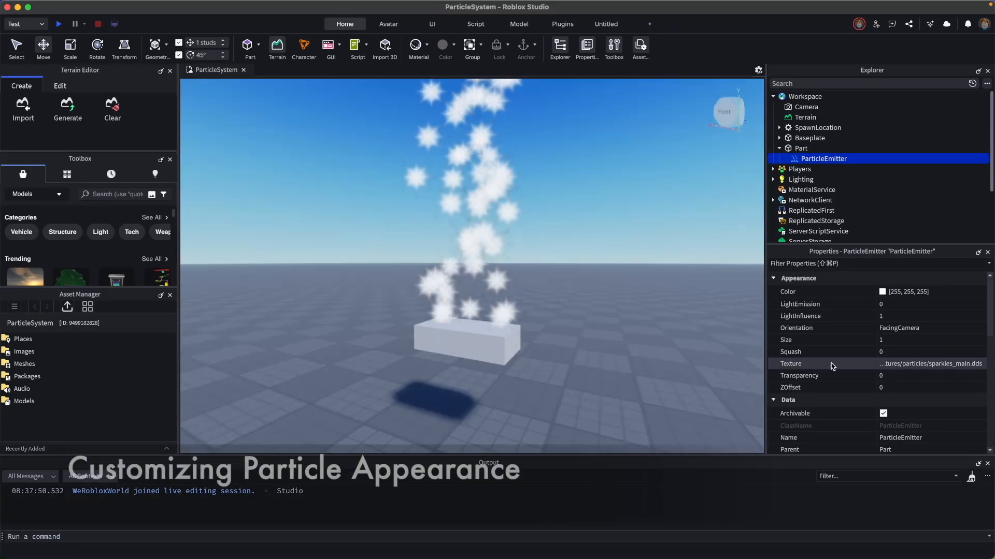
Upload Star.png from the Assets folder as a new image and use it as the emitter's texture.
mouse_move(822, 365)
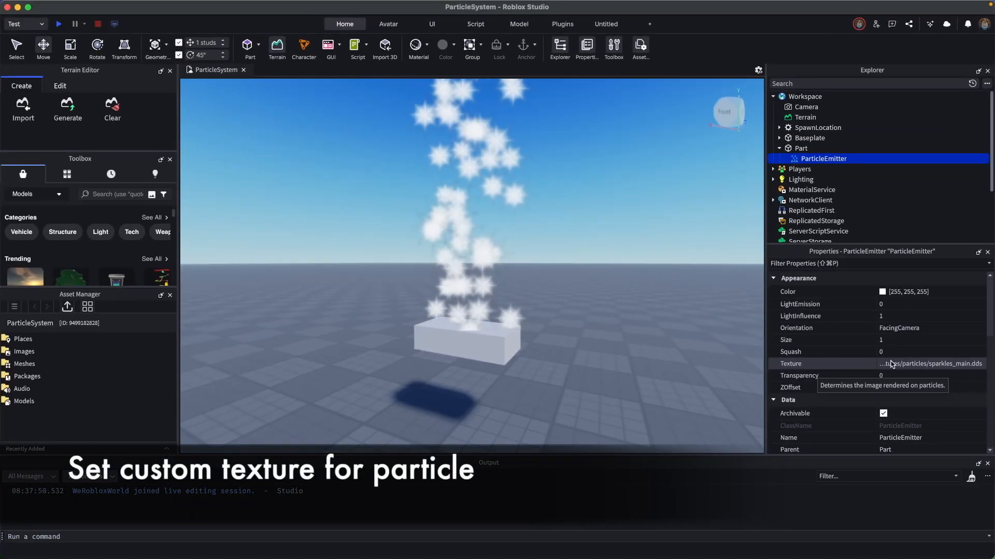
click(891, 364)
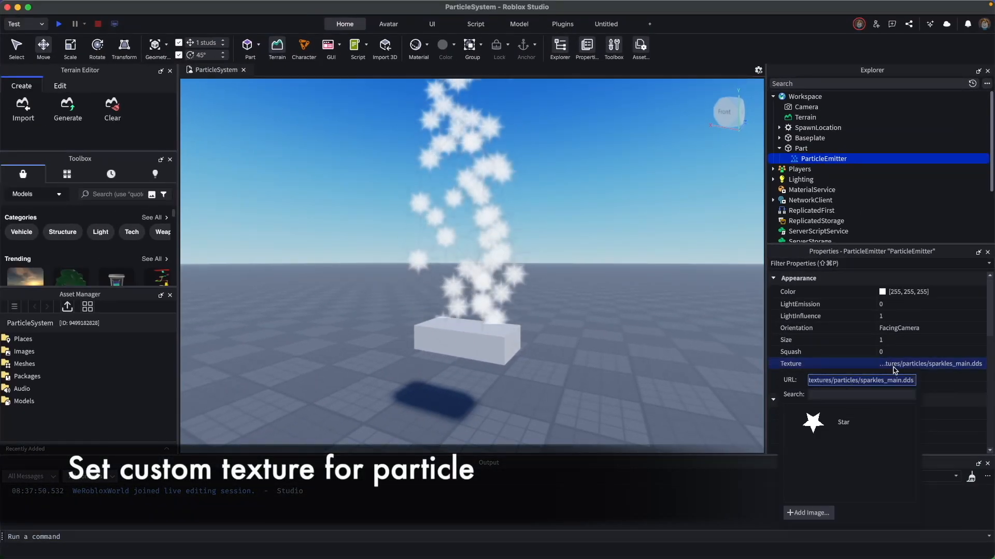
click(807, 512)
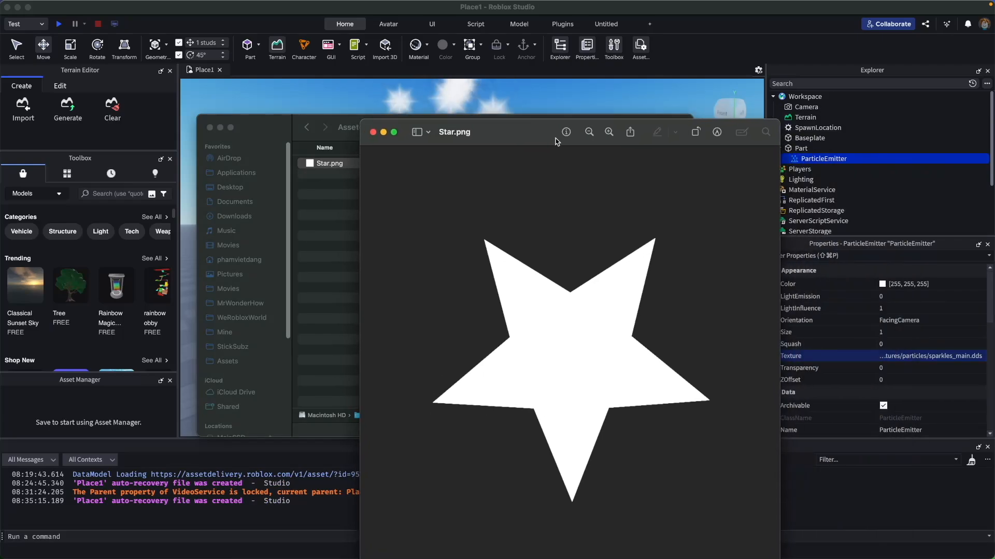
drag(536, 79, 538, 104)
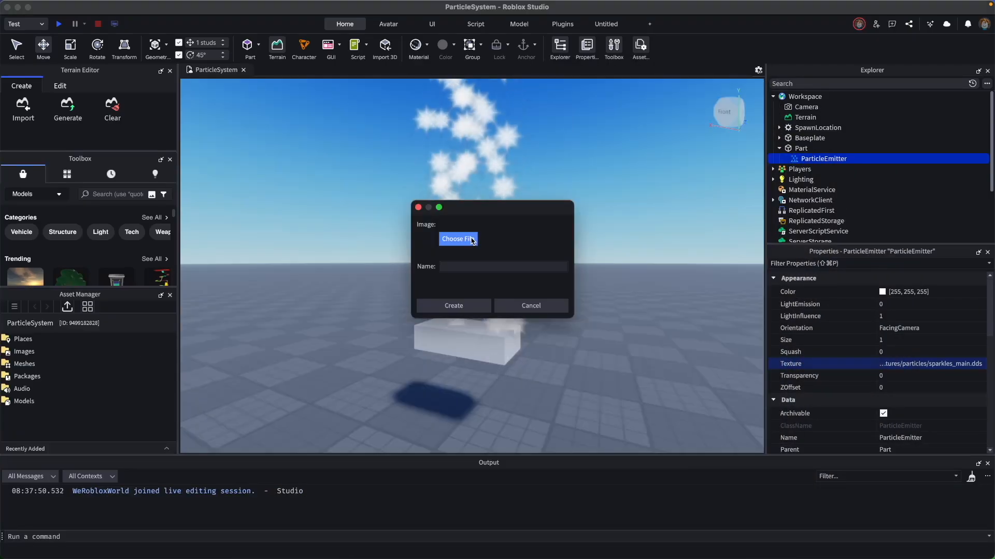
click(460, 231)
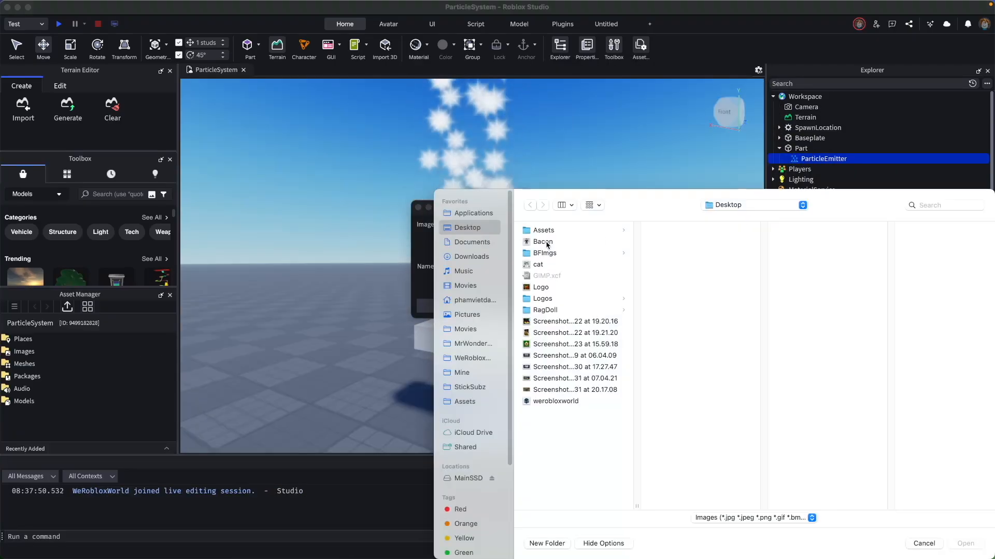
click(436, 154)
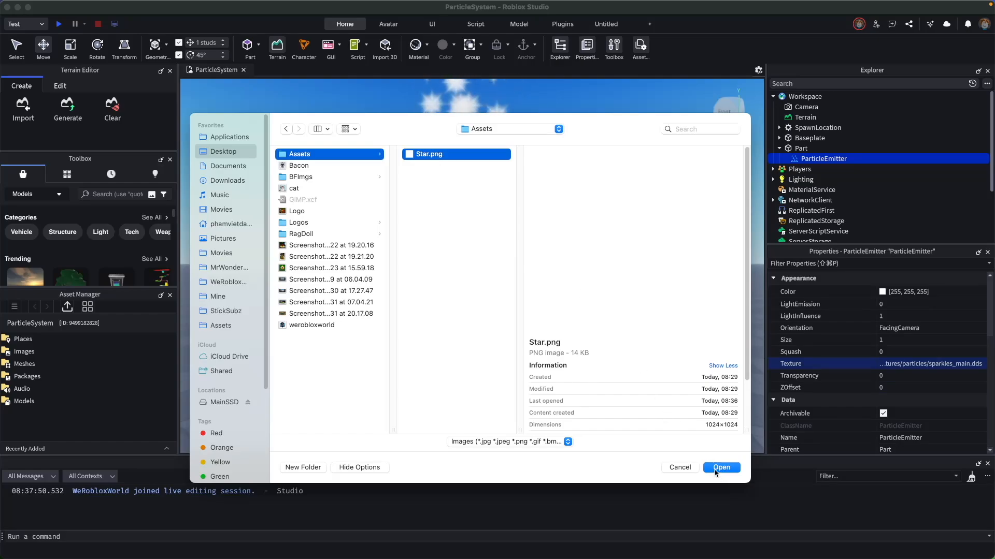
click(719, 468)
click(469, 305)
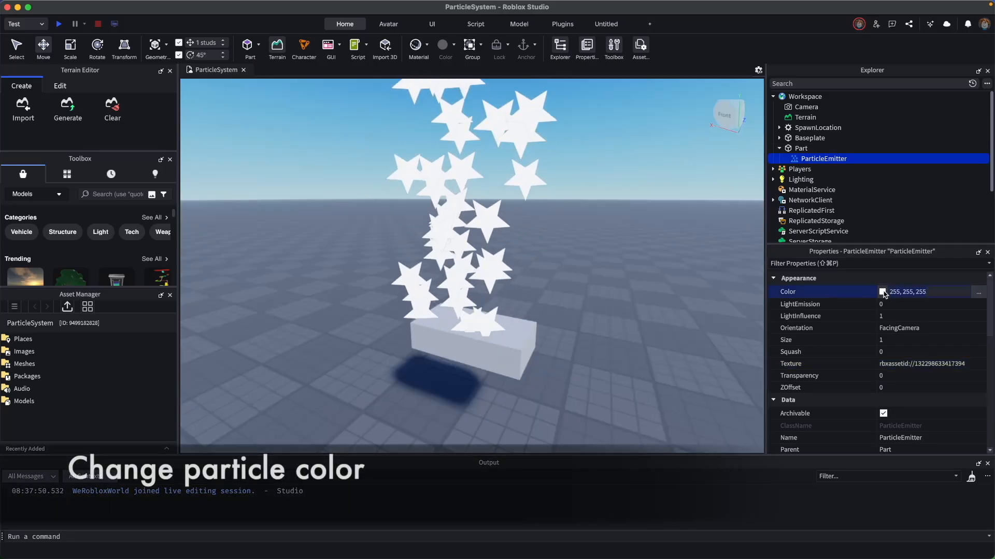
Change the emitter's particle color to yellow, about 255, 251, 93.
click(883, 292)
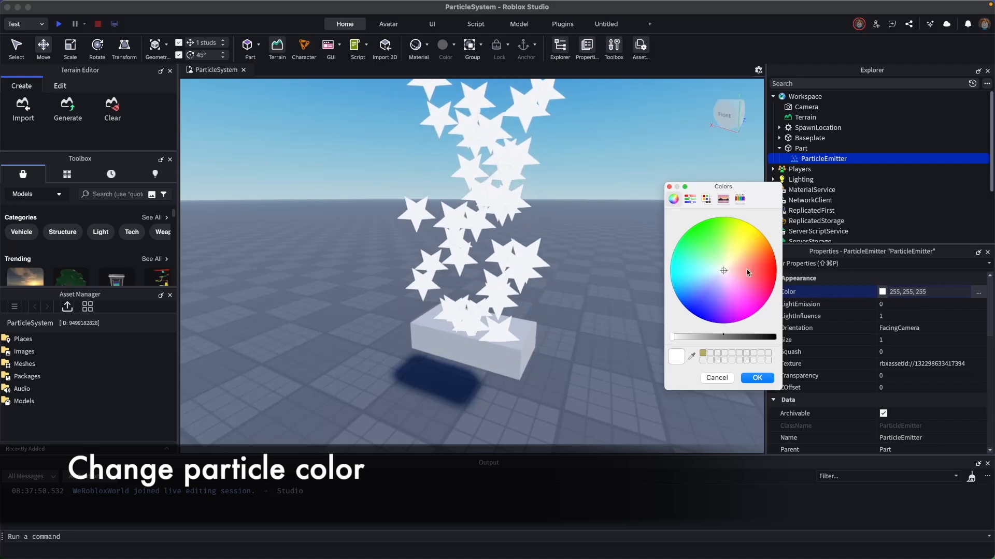
mouse_move(719, 260)
mouse_down()
mouse_move(701, 244)
mouse_move(692, 260)
mouse_move(695, 244)
mouse_move(738, 254)
mouse_move(724, 239)
mouse_move(705, 241)
mouse_move(740, 242)
mouse_up()
click(756, 378)
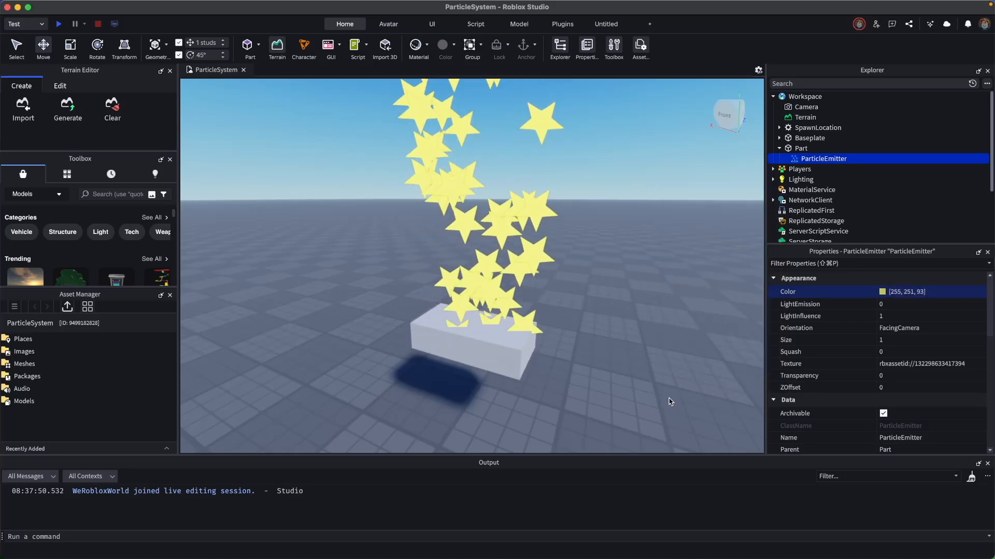
Try particle sizes of 2, 3 and 5 on the emitter.
click(909, 339)
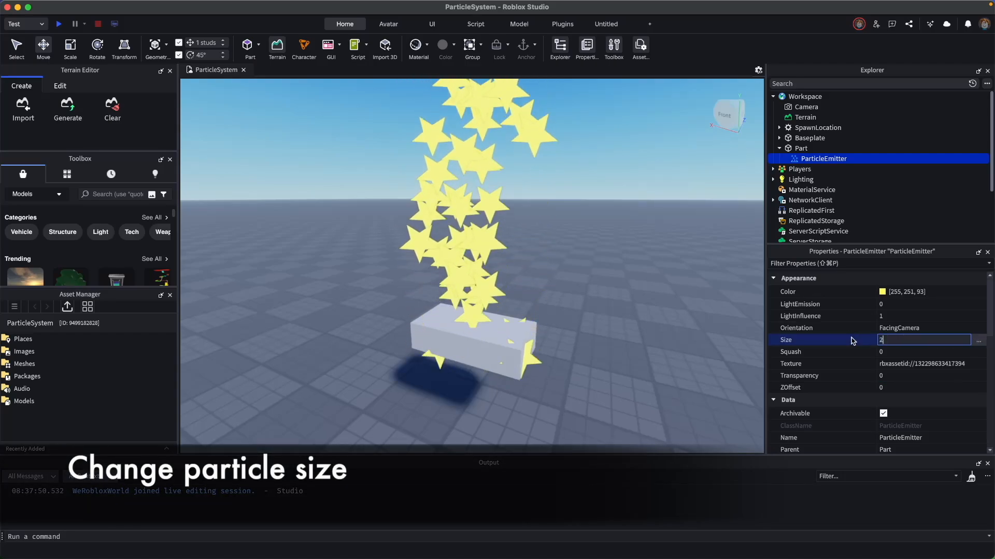
text(2)
key(Return)
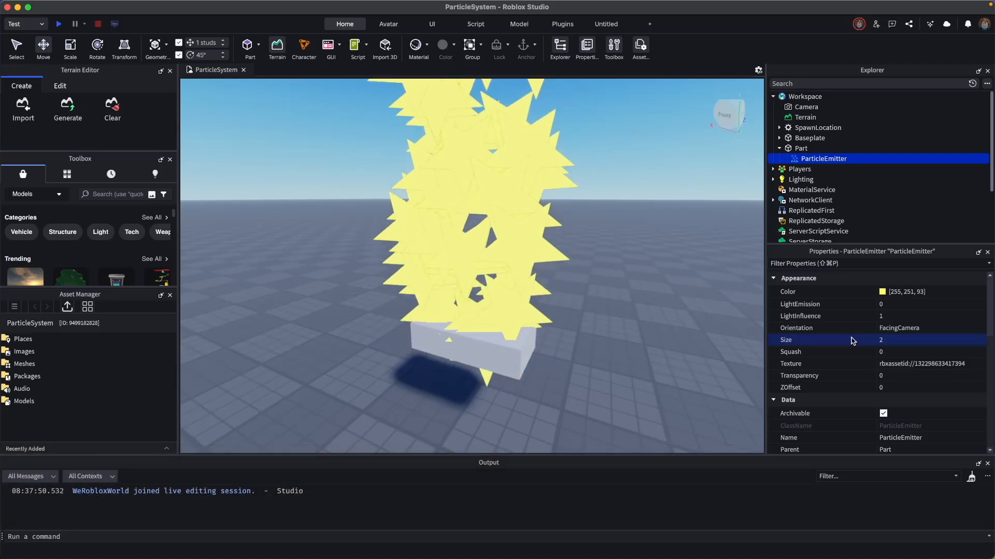
click(882, 340)
text(3)
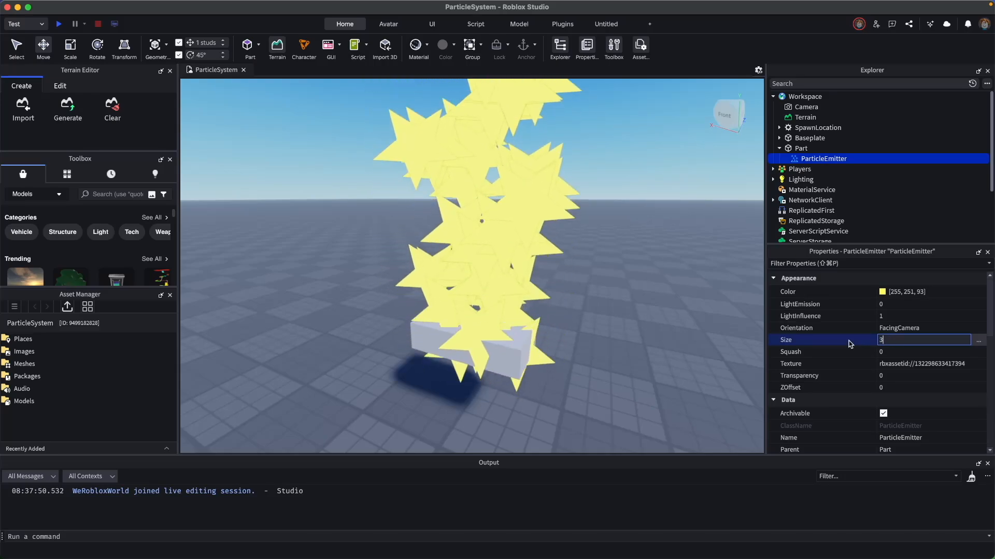
key(Return)
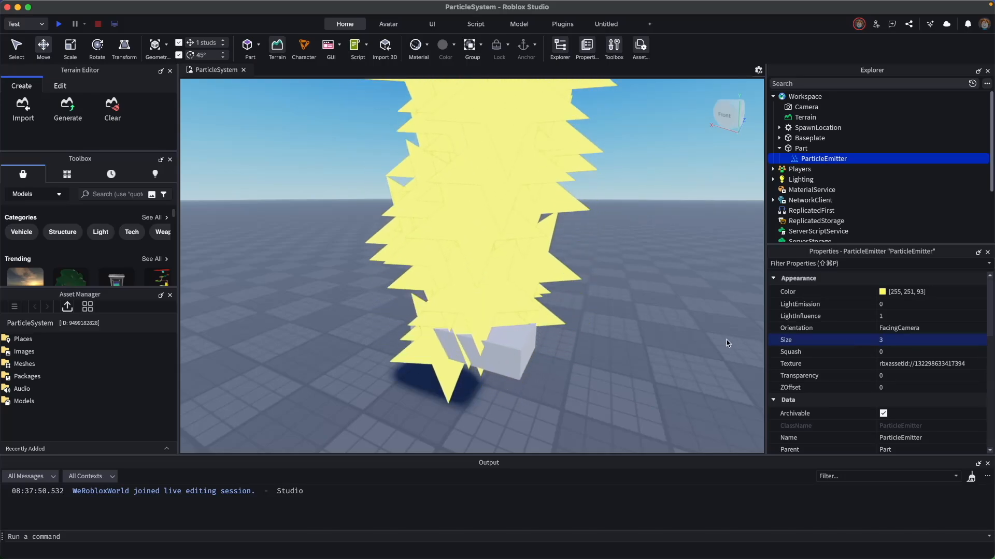
click(888, 341)
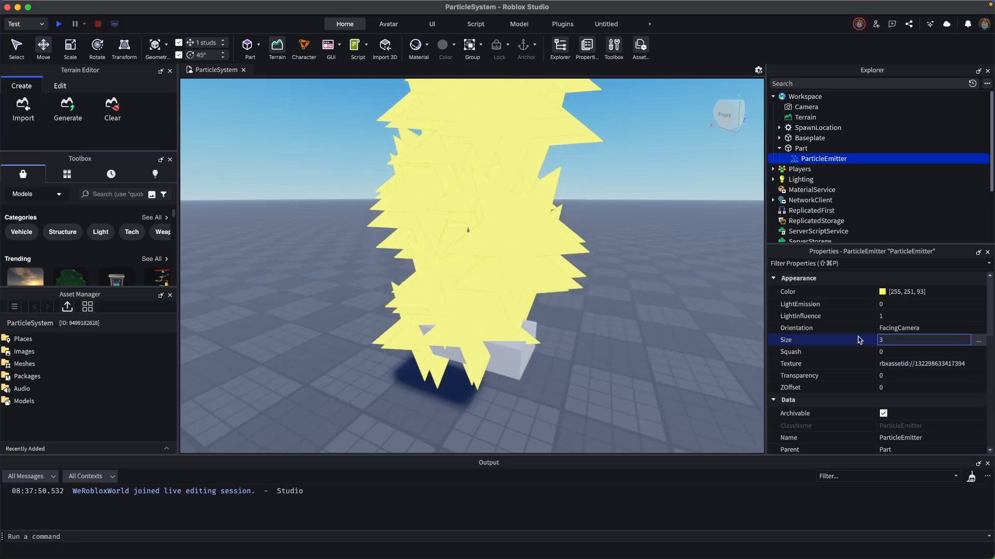
text(5)
key(Return)
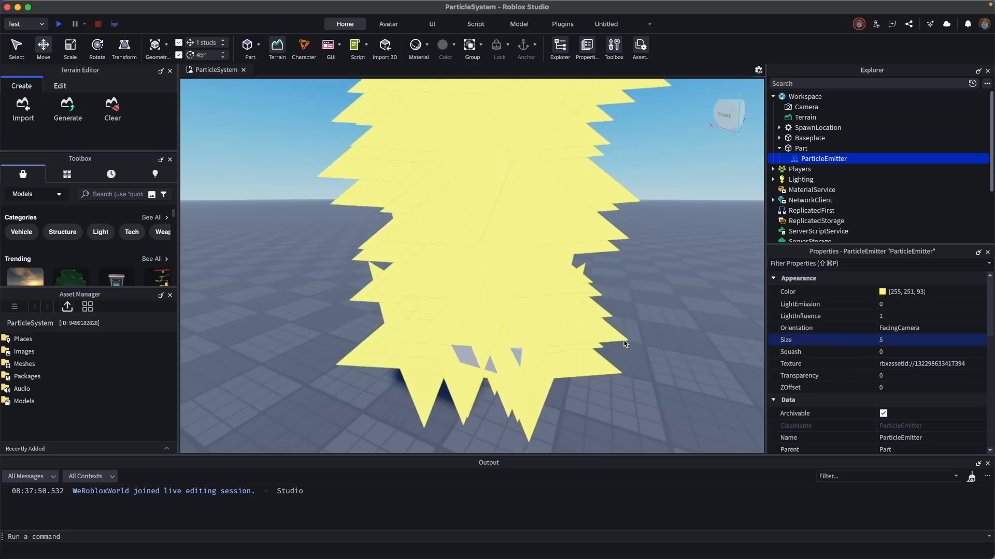
Set the emitter's particle size to 0.5.
right_drag(647, 348, 648, 348)
key(s)
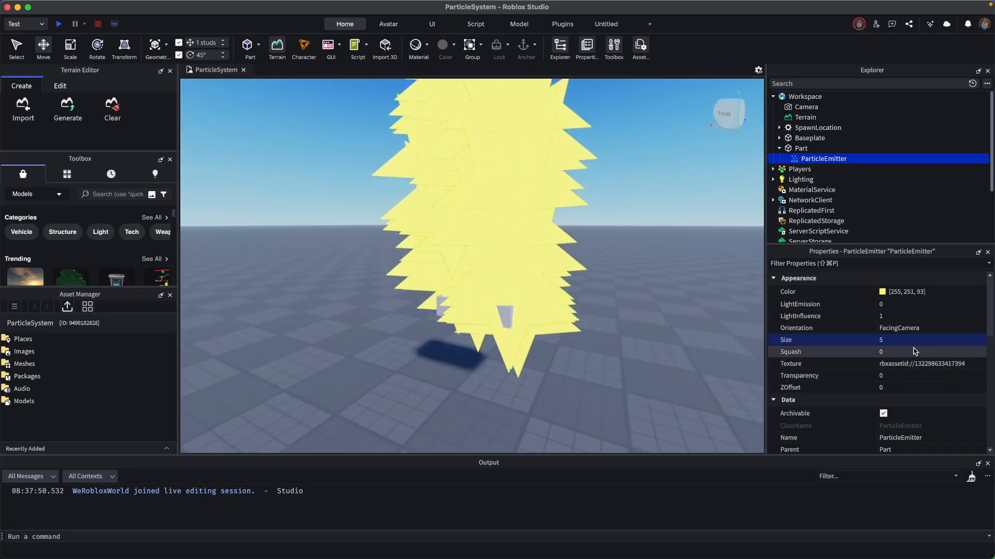
click(891, 340)
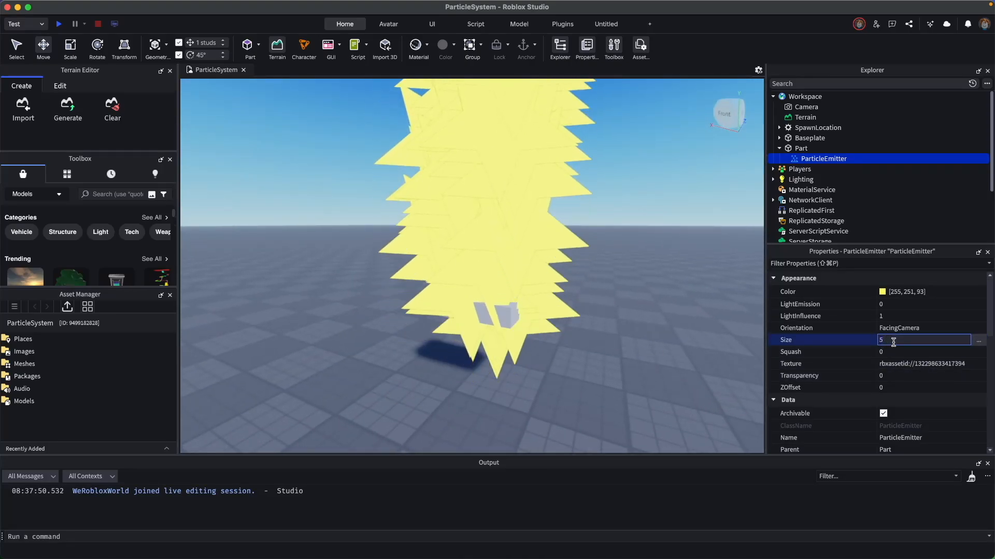
text(0.5)
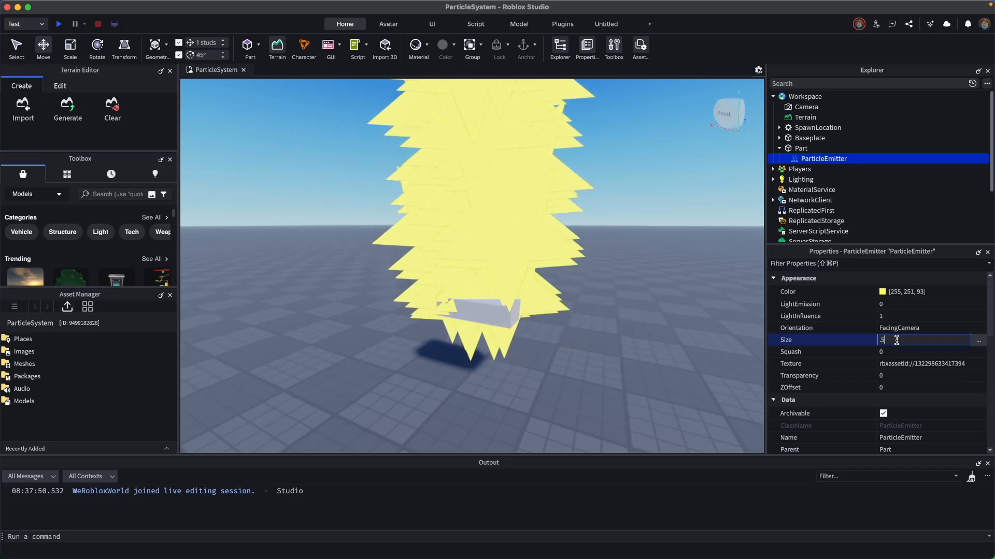
key(Return)
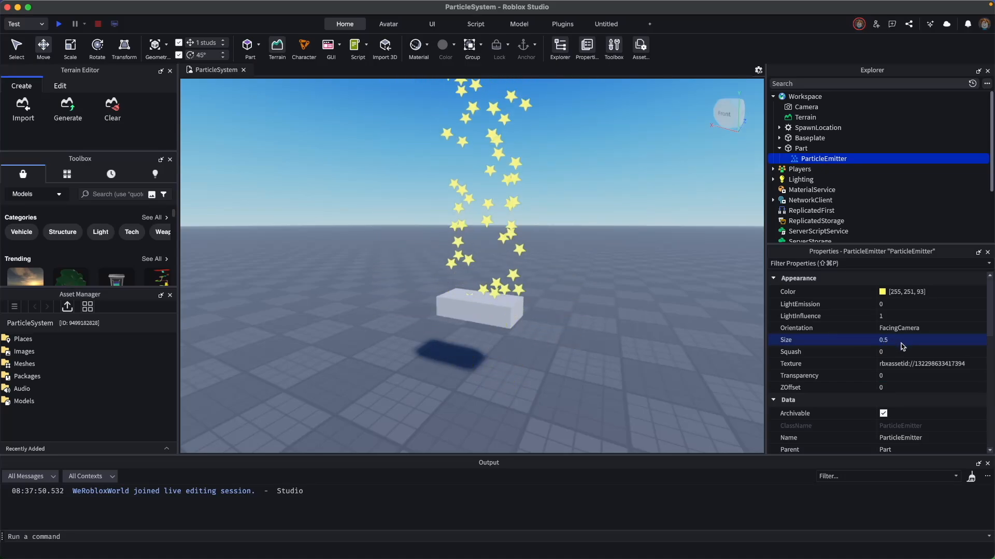
Try a fully transparent setting of 1 for the particles.
click(896, 375)
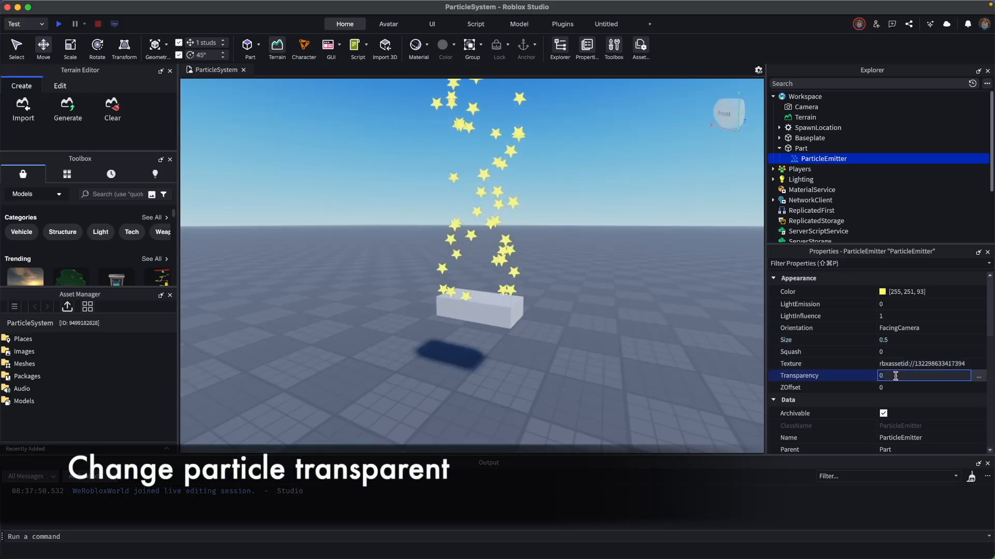
text(1)
key(Return)
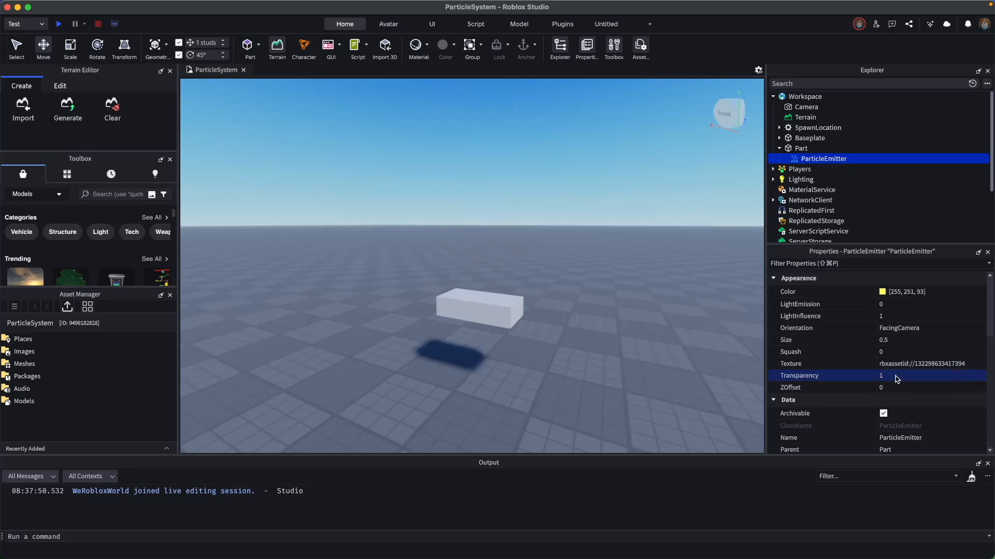
Set the particle transparency to 0.6 and check the stars up close.
click(896, 377)
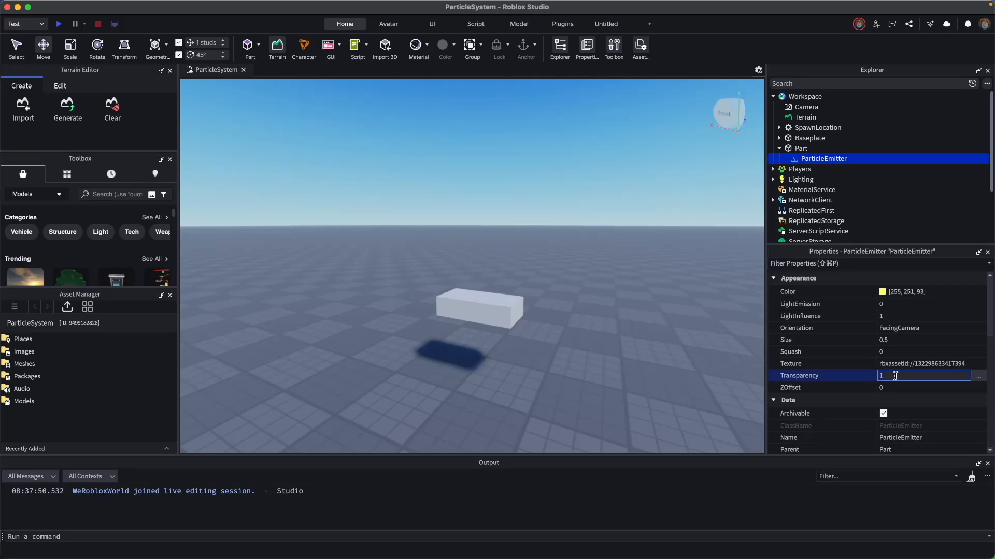
key(BackSpace)
text(0.6)
key(Return)
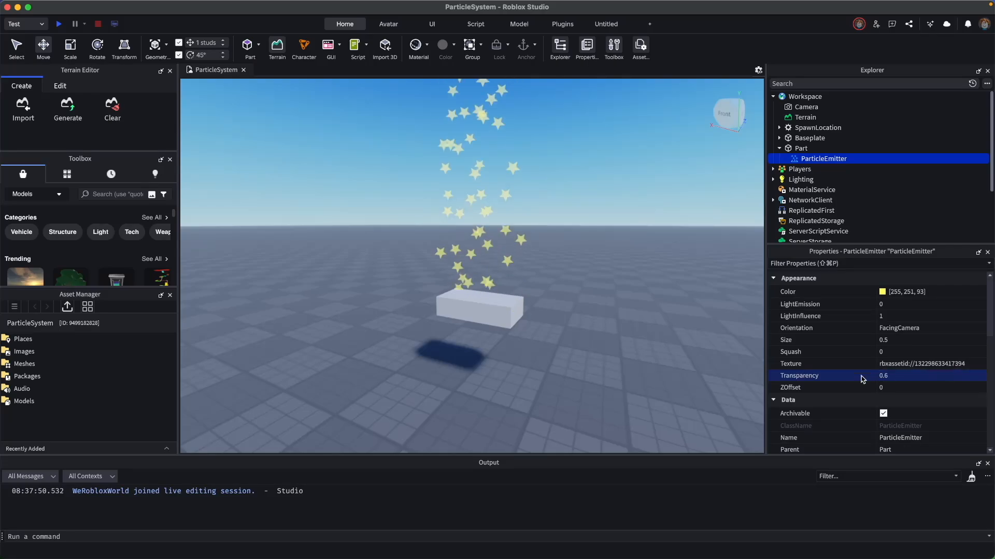
scroll(606, 274, up, 5)
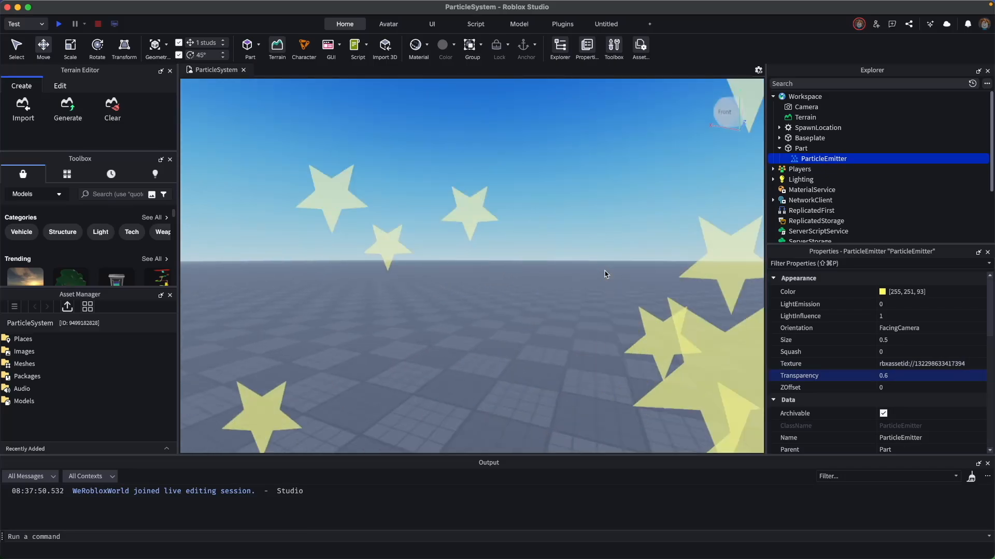
scroll(608, 279, down, 4)
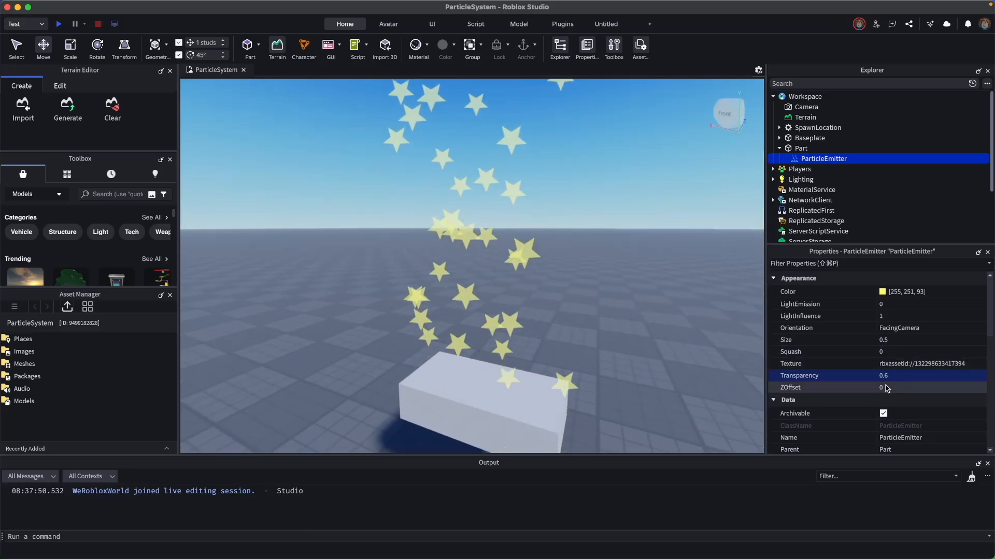
In the transparency graph, add a keypoint at time about 0.3 with value 1 and raise the end keypoint to near the top.
click(964, 376)
click(978, 376)
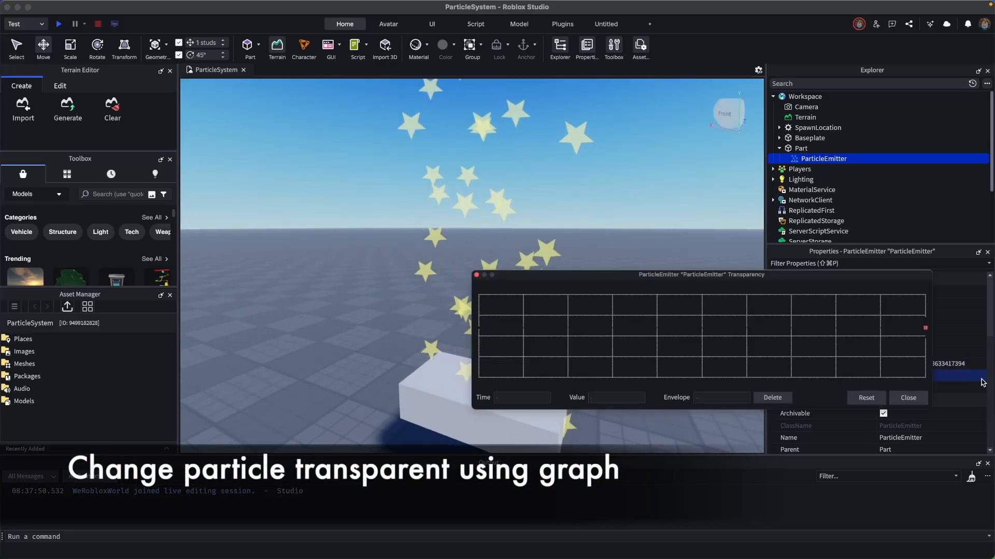
click(881, 373)
drag(881, 374, 466, 249)
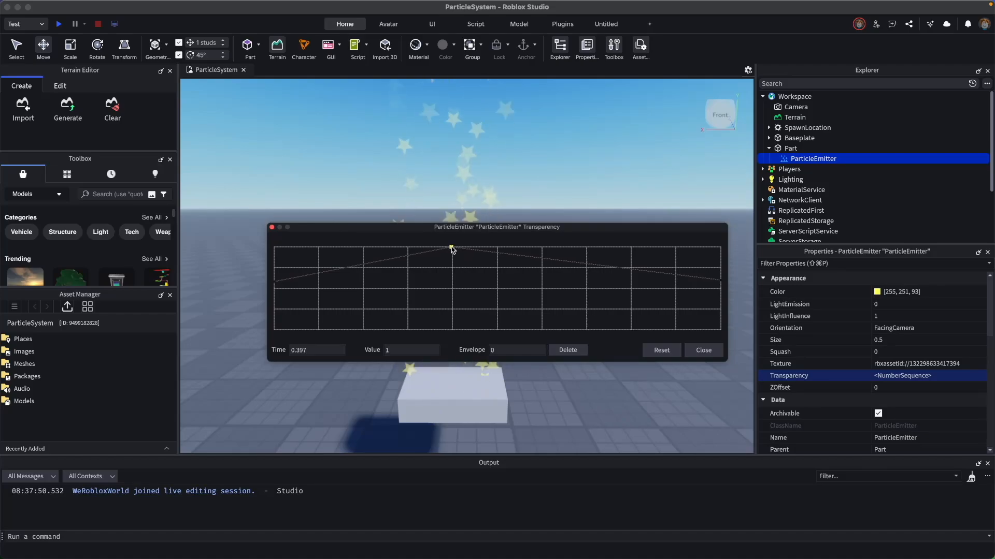
drag(440, 249, 415, 249)
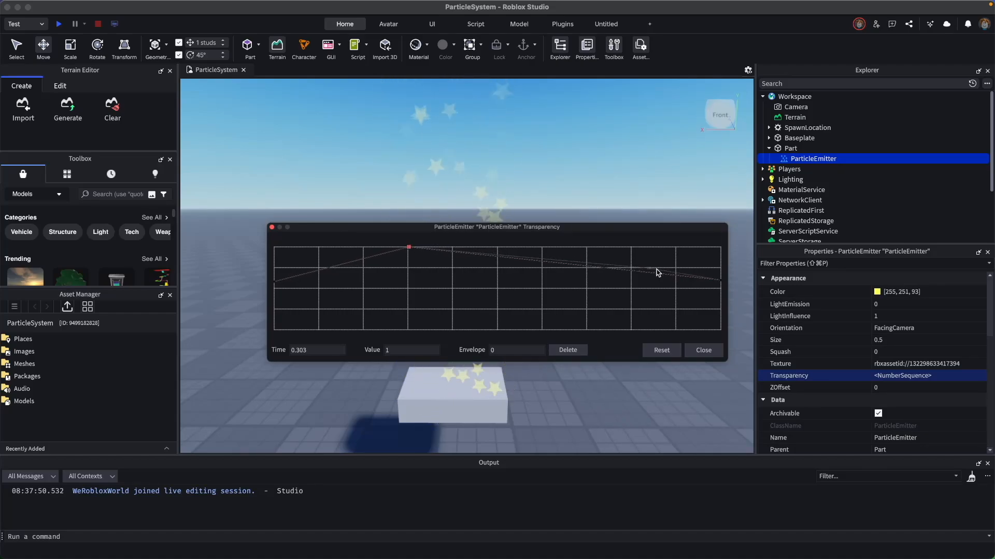
click(721, 279)
drag(722, 280, 723, 251)
click(704, 351)
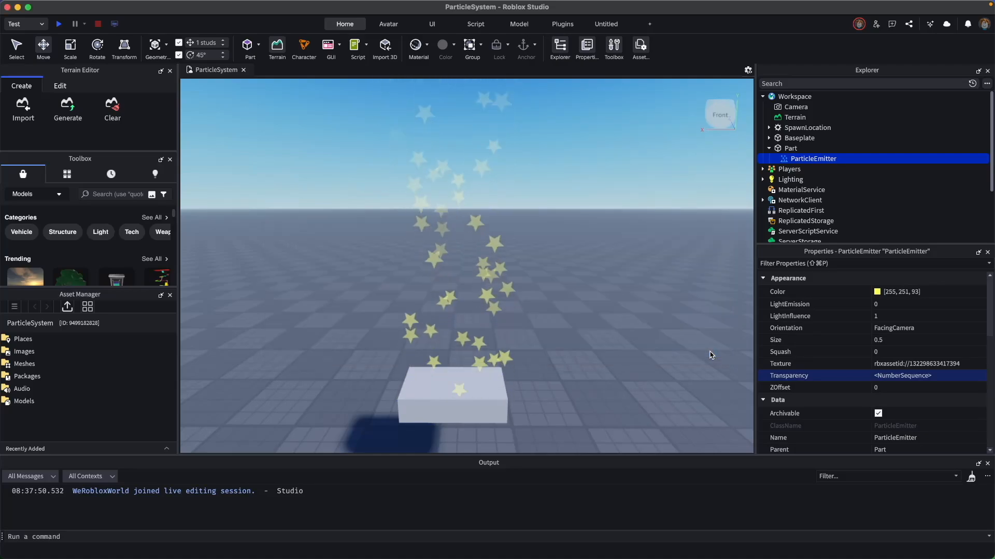
Examine the fading star particles from near and far, and review the emitter's emission properties.
right_drag(673, 352, 672, 351)
scroll(673, 352, down, 5)
scroll(674, 352, up, 3)
scroll(673, 352, up, 5)
scroll(672, 348, down, 5)
scroll(673, 348, up, 6)
scroll(673, 347, down, 5)
scroll(673, 352, down, 5)
scroll(673, 351, up, 6)
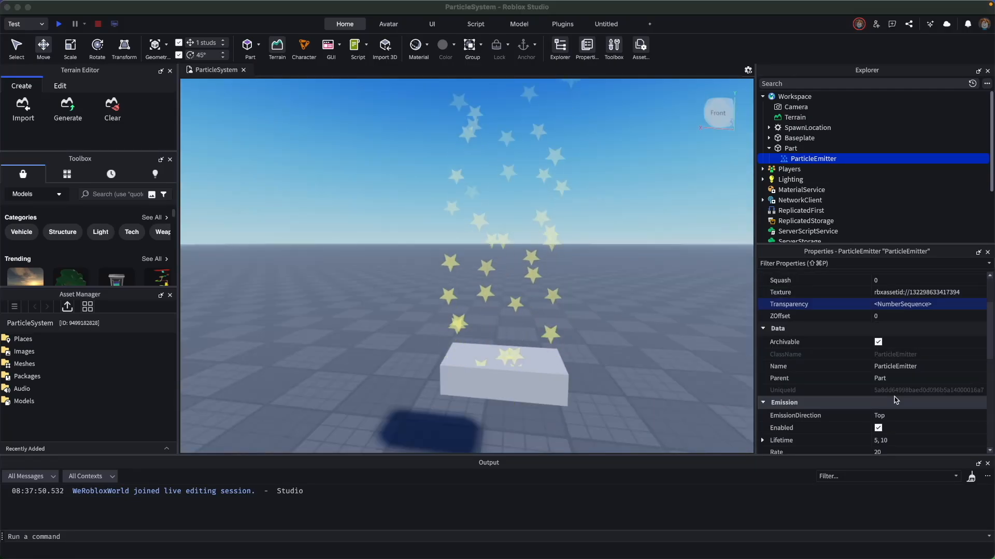
scroll(896, 400, down, 3)
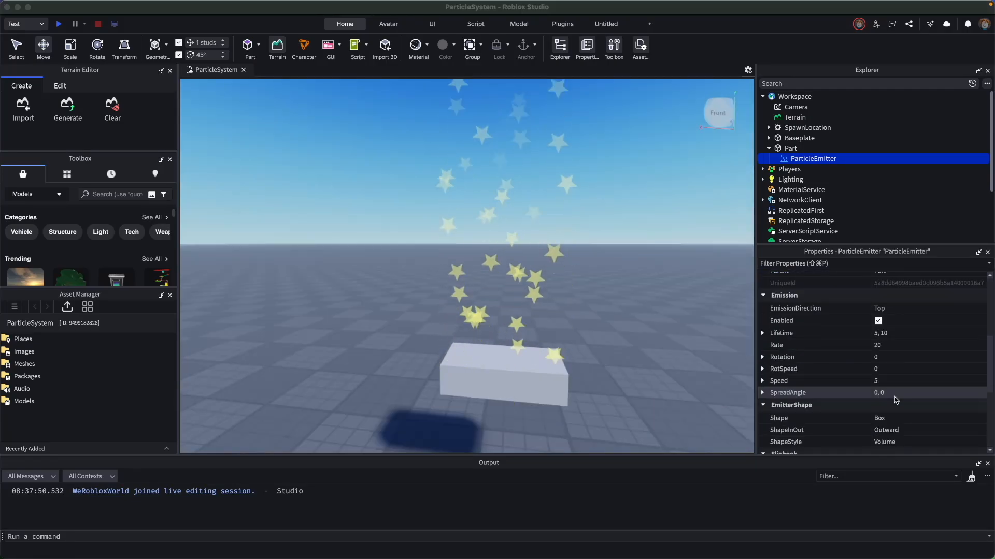
Try a particle speed of 21, and settle on a speed of 3.
scroll(895, 400, down, 2)
scroll(896, 400, up, 2)
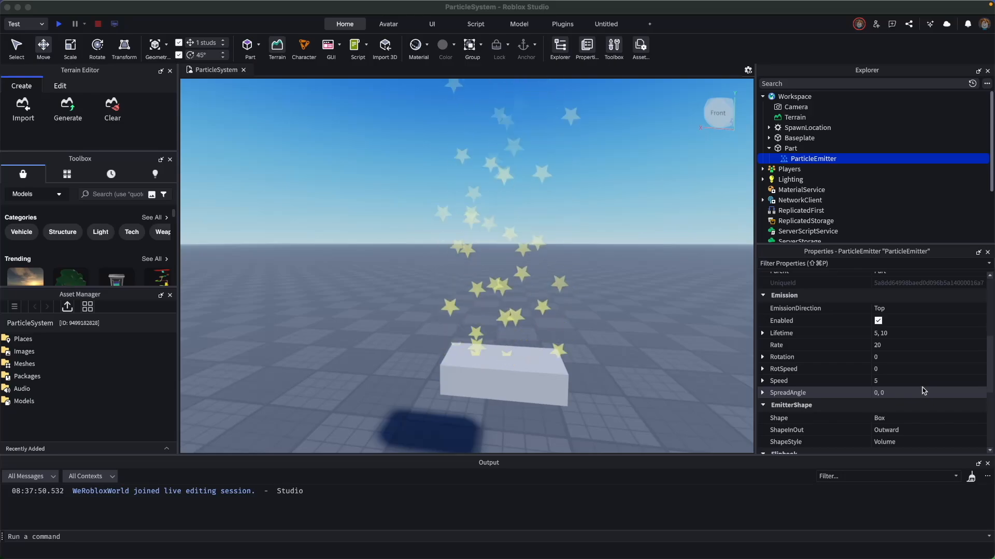
click(883, 381)
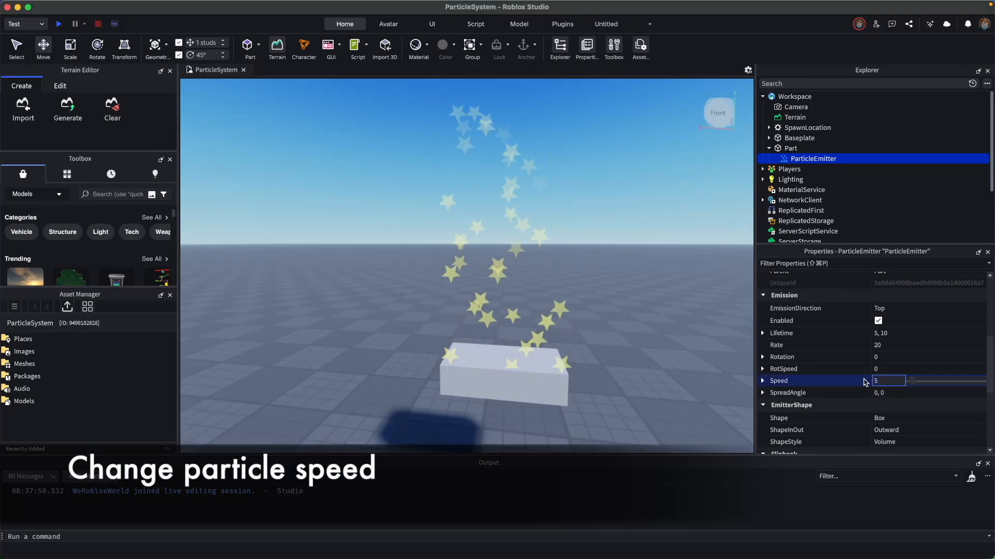
drag(910, 381, 926, 383)
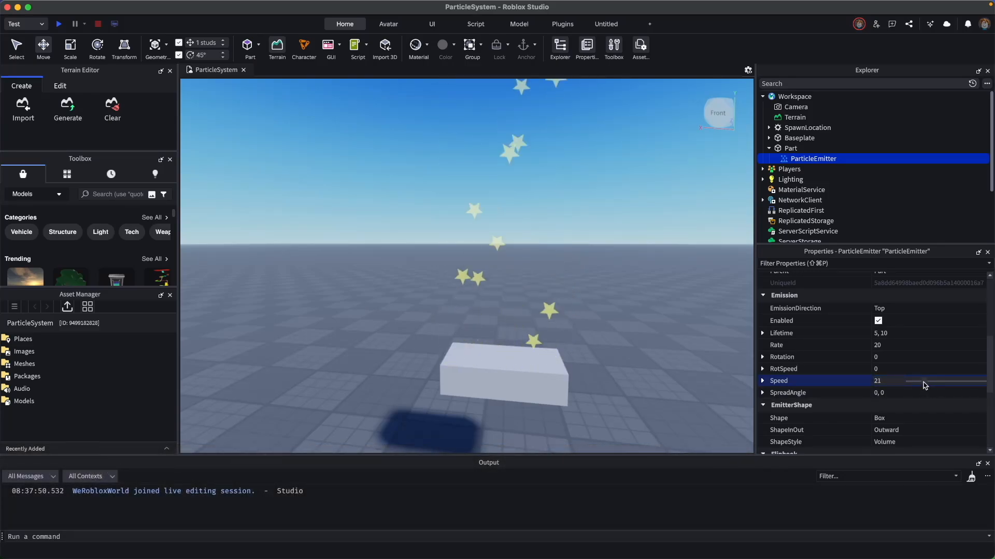
drag(925, 384, 913, 386)
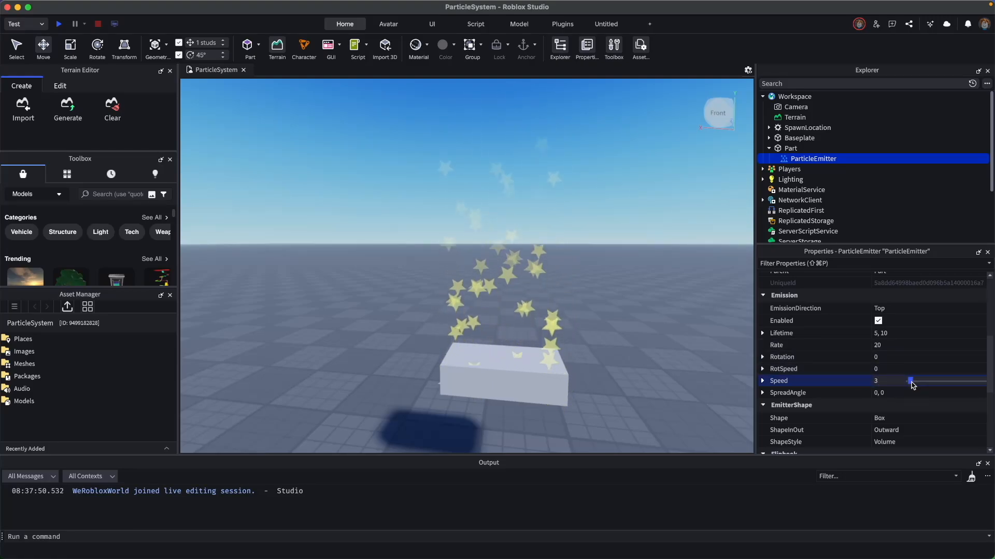
mouse_move(912, 383)
mouse_down()
mouse_move(965, 385)
mouse_move(911, 386)
mouse_up()
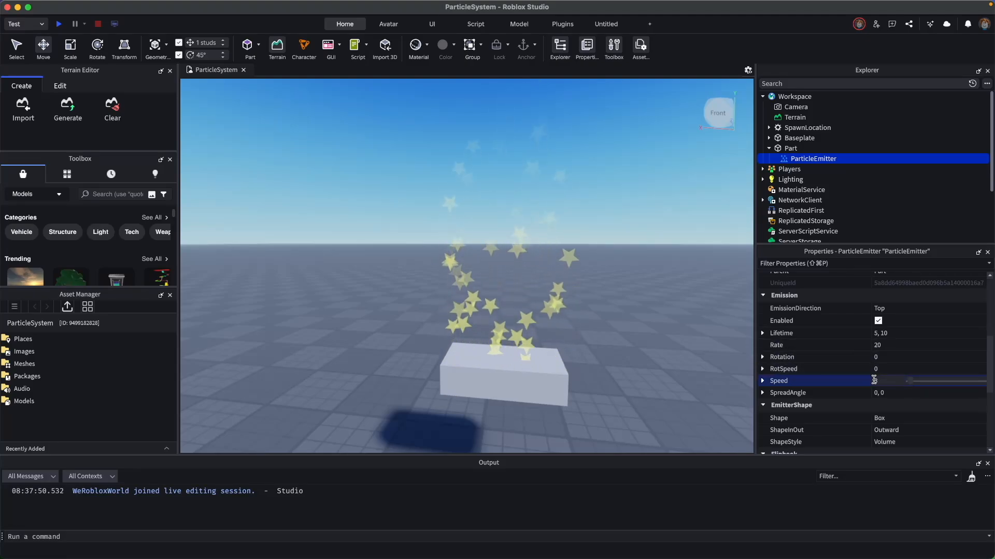
Try a particle lifetime range of 1, 3, and settle on a range of 4, 8.
click(906, 335)
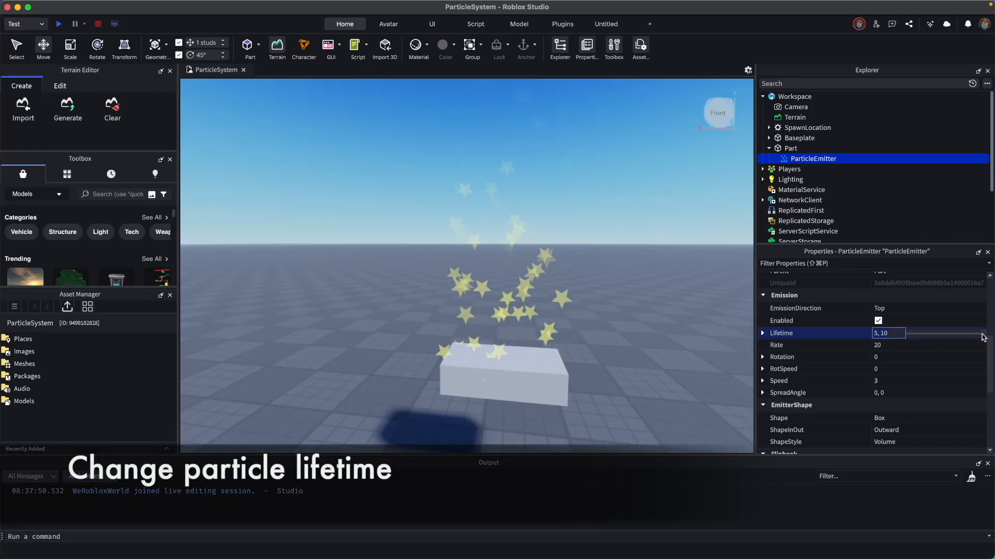
click(898, 333)
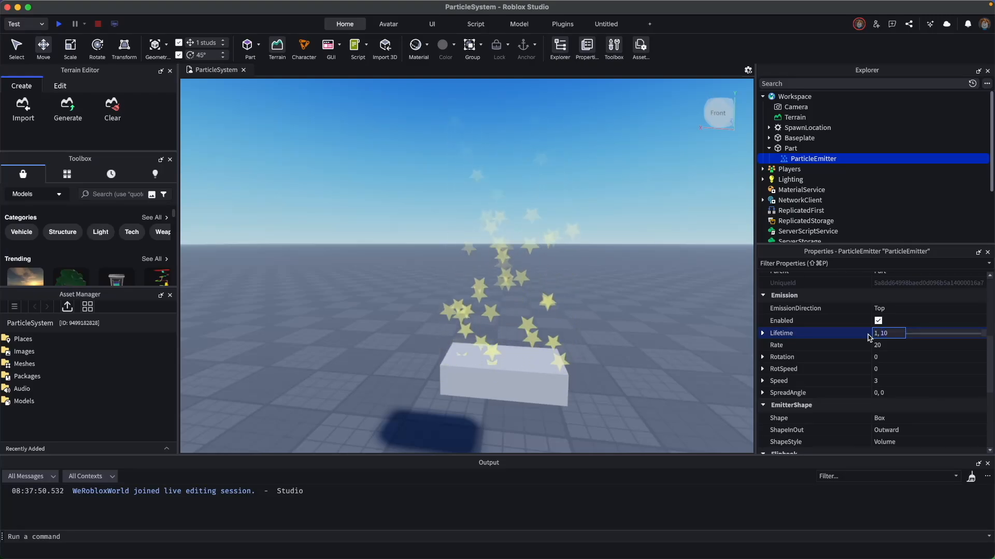
key(Return)
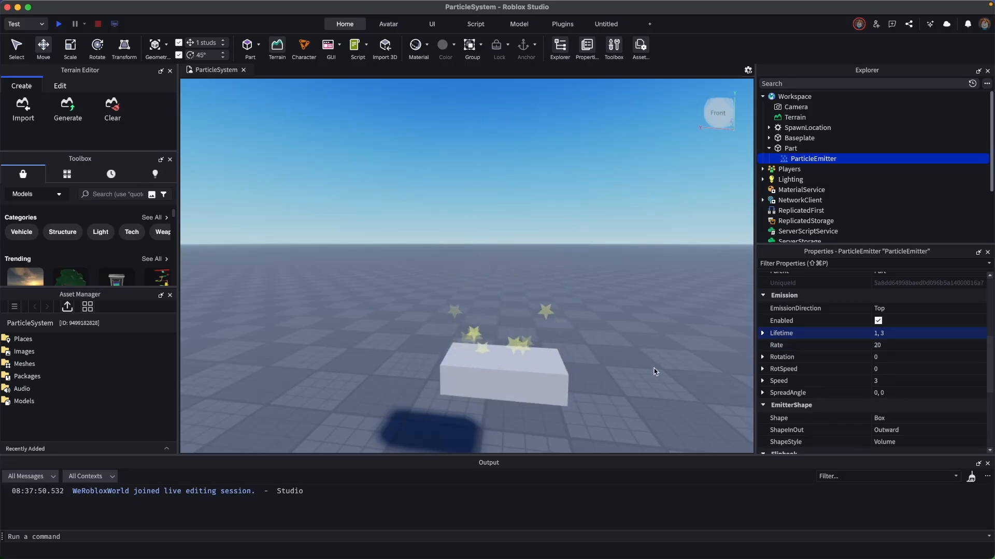
right_drag(654, 368, 654, 368)
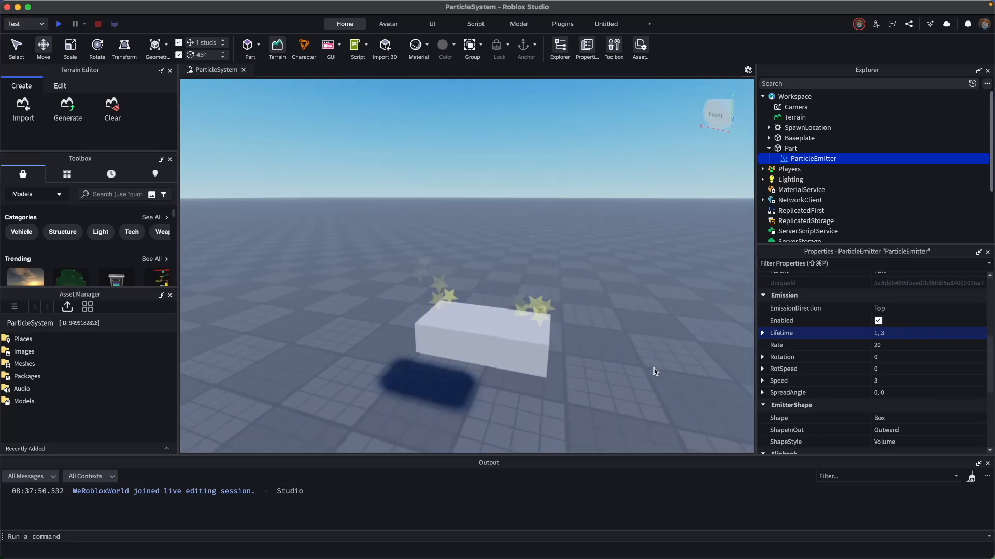
click(909, 336)
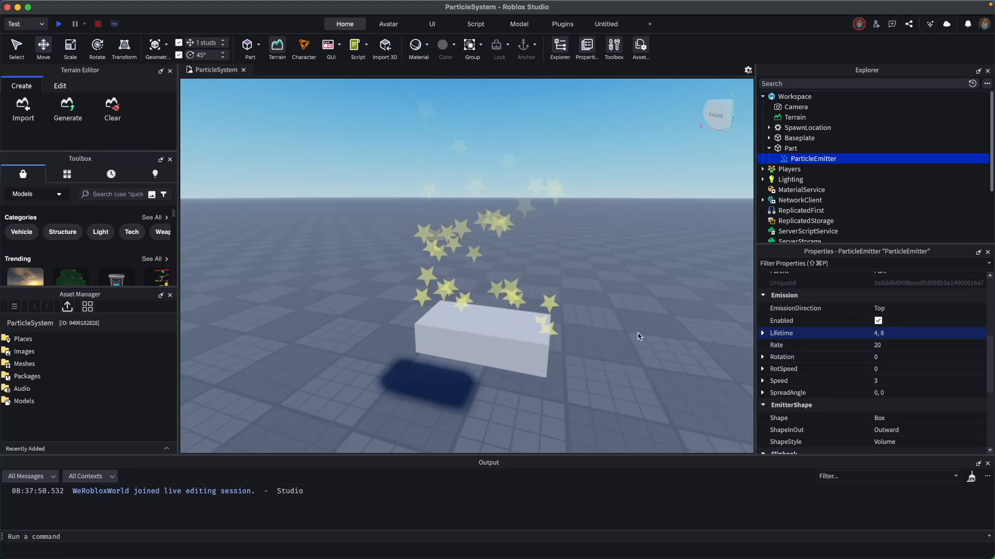
Try particle emission rates of 100 and 1000, and check the dense star effect.
click(887, 345)
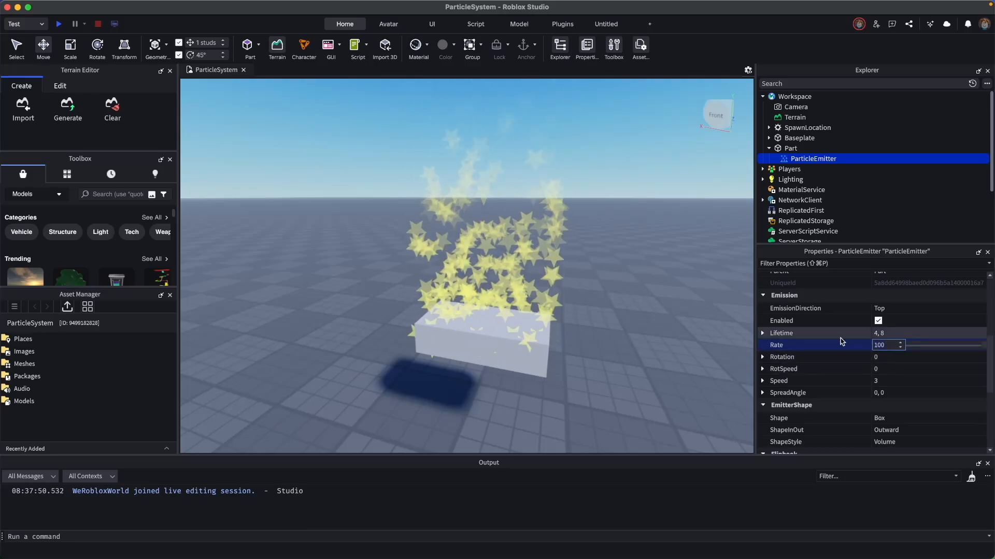
text(0)
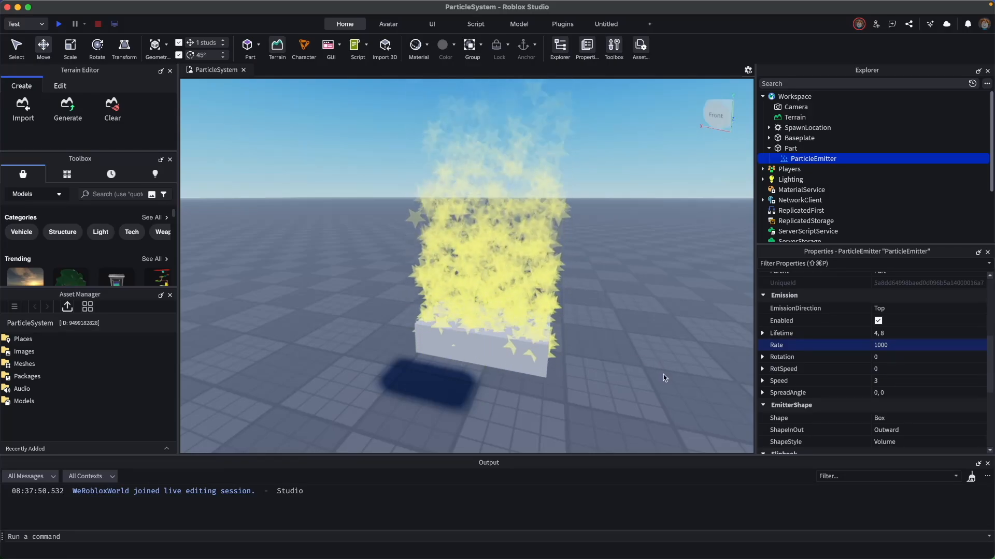
right_drag(668, 386, 666, 386)
Set the emitter's Rate to 20, Rotation to 0, 360 and RotSpeed to 40.
click(850, 345)
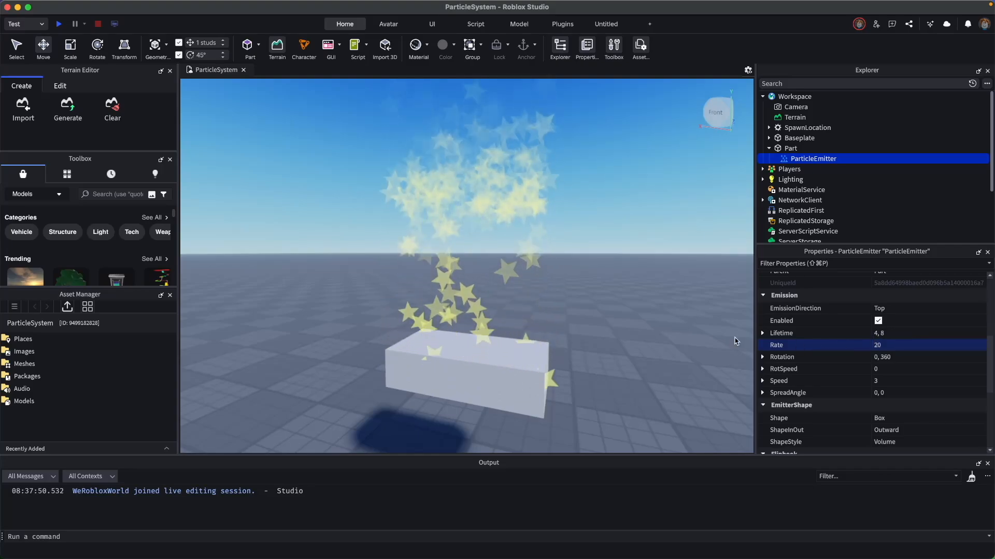
click(890, 369)
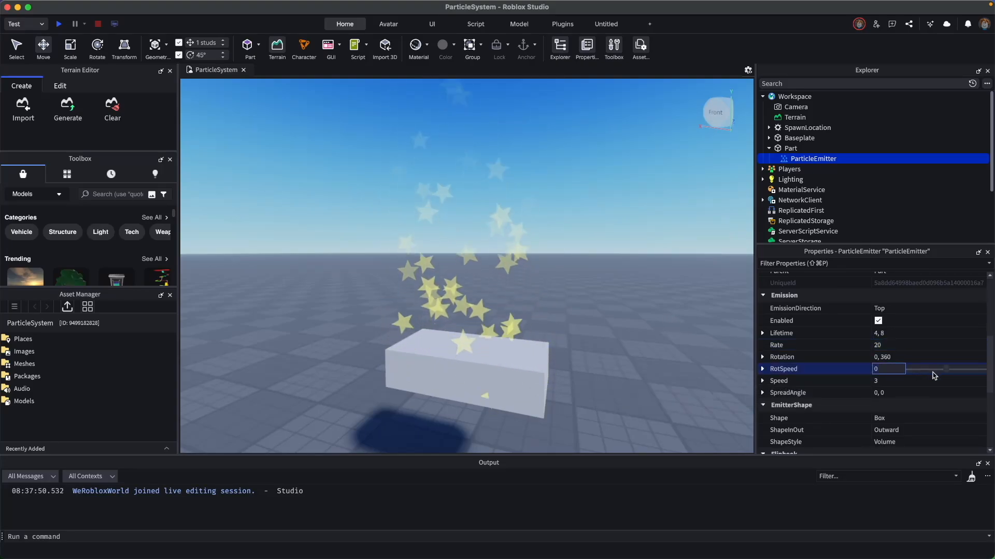
drag(906, 370, 952, 371)
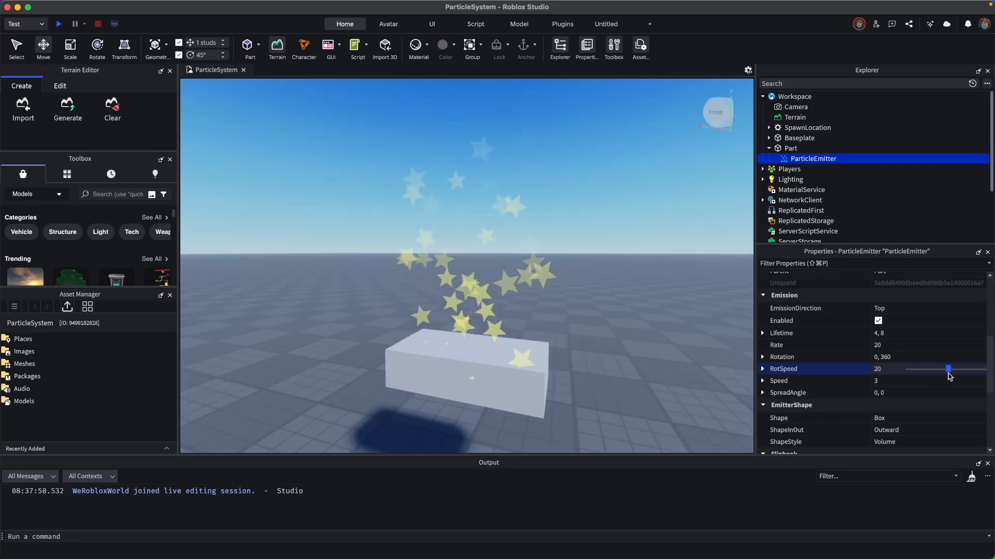
Set the emitter's SpreadAngle to 0, 360 and view the spreading stars around the part.
click(899, 392)
key(BackSpace)
text(36)
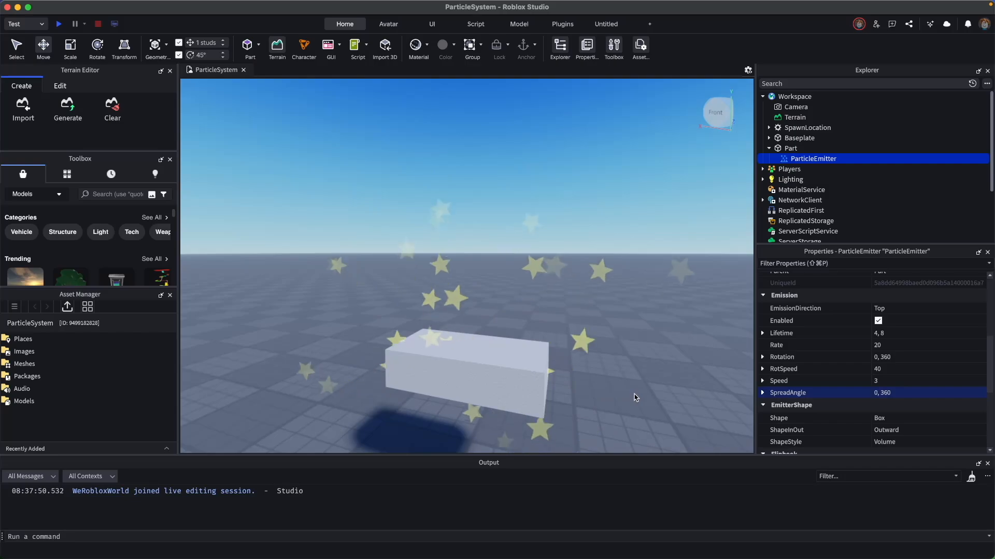
right_drag(629, 391, 630, 391)
scroll(629, 391, up, 5)
scroll(629, 391, down, 5)
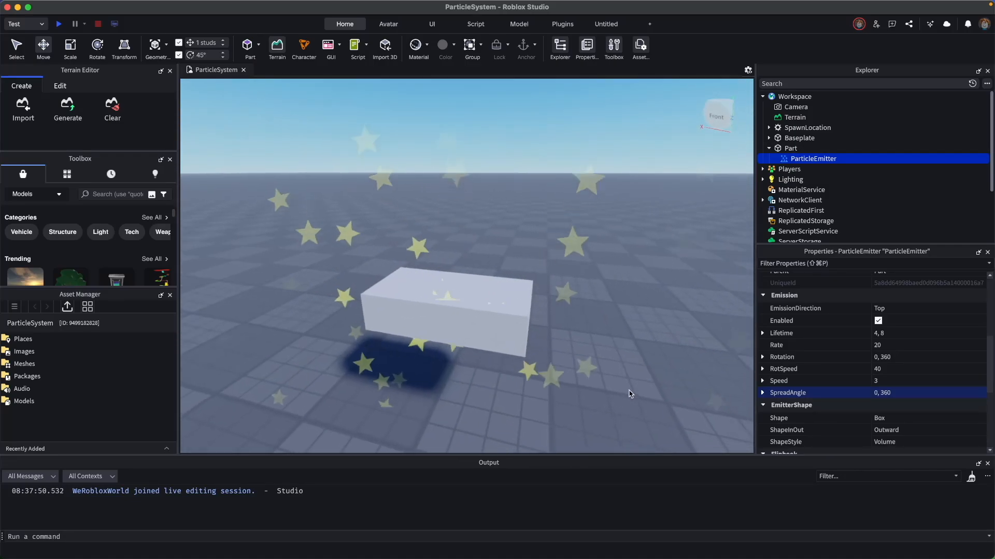
Try the Cylinder, Disc and Sphere emitter shapes, and return the shape to Box.
click(982, 419)
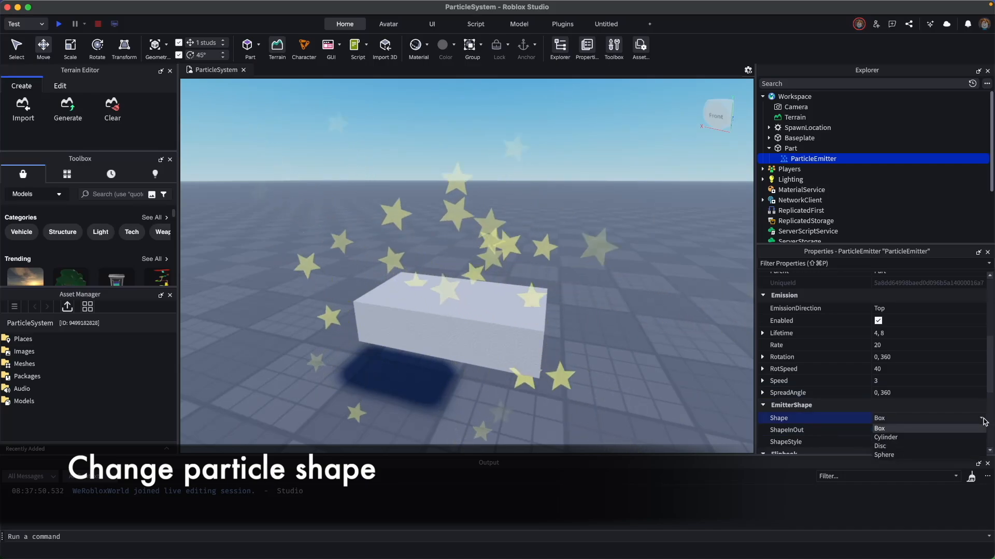
click(941, 438)
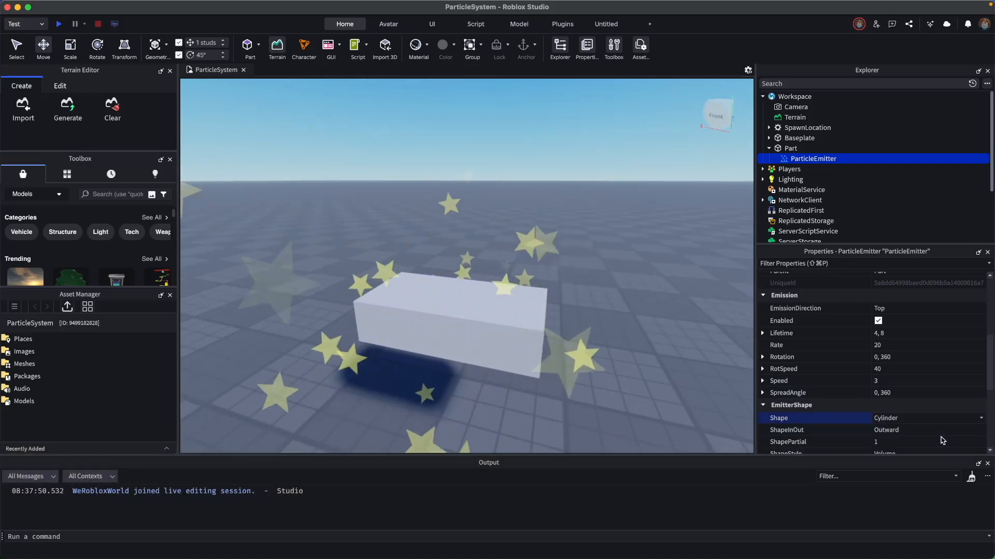
click(919, 419)
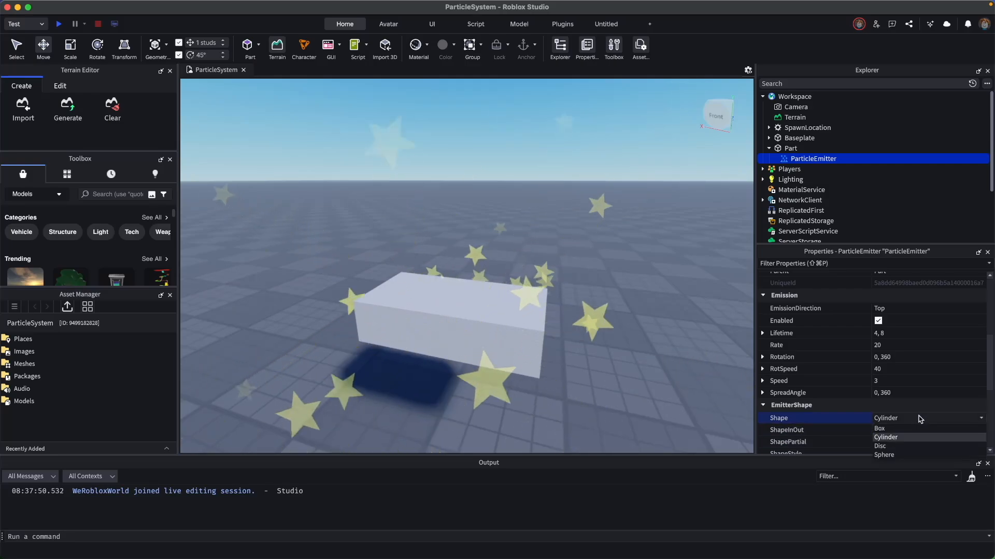
click(901, 446)
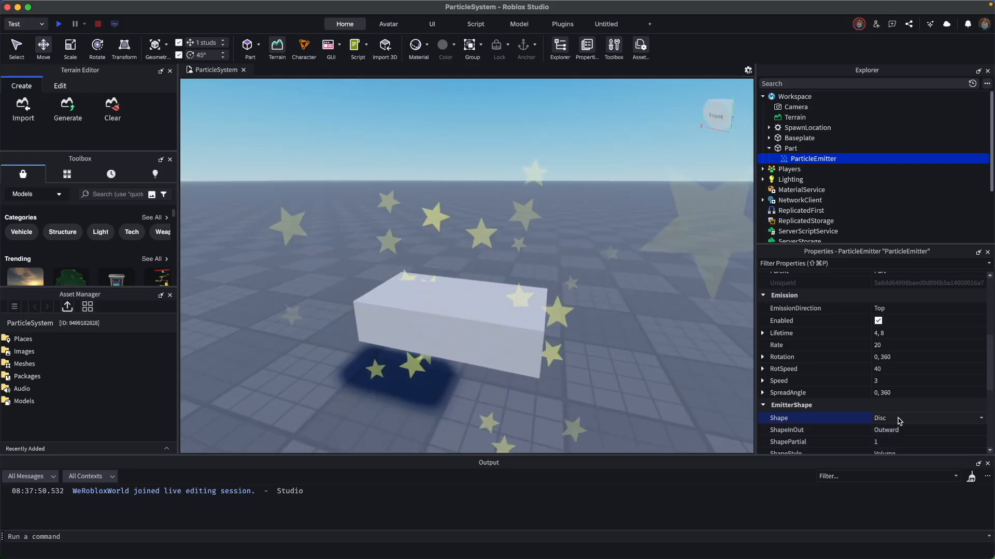
click(897, 420)
click(885, 454)
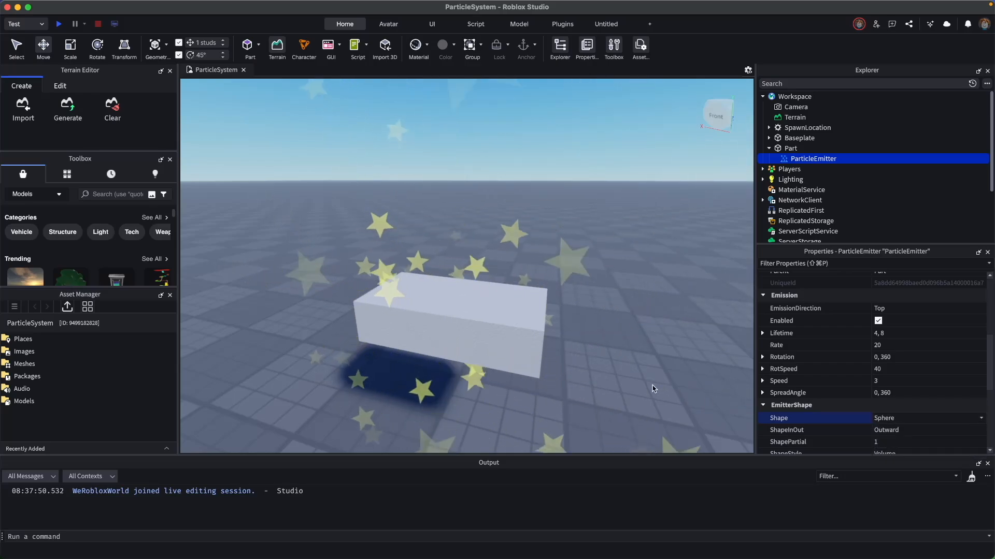
click(890, 420)
click(887, 432)
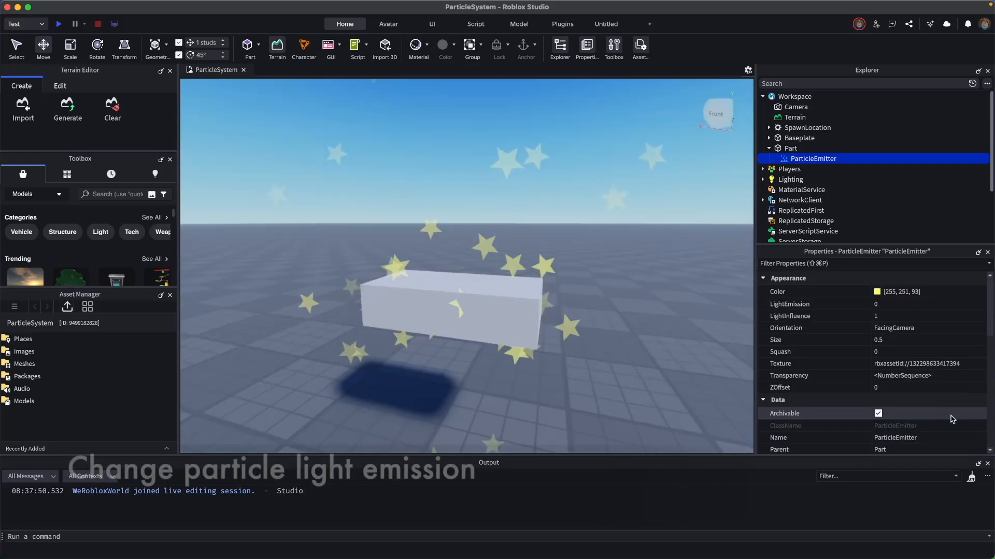
Try LightEmission values of 0.5 and 0 for the particles, and raise it to about the middle of its range.
click(878, 306)
click(919, 304)
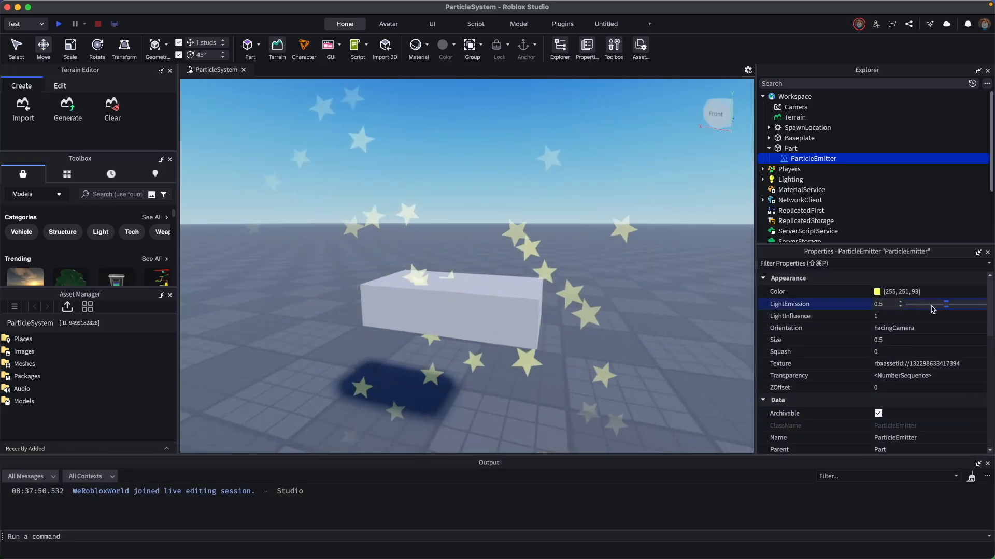
click(924, 305)
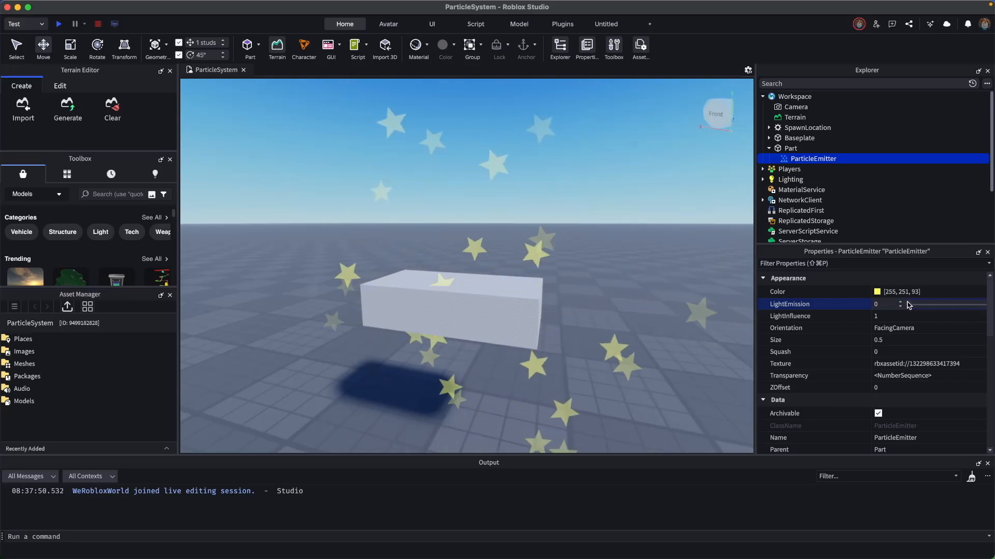
drag(908, 305, 949, 313)
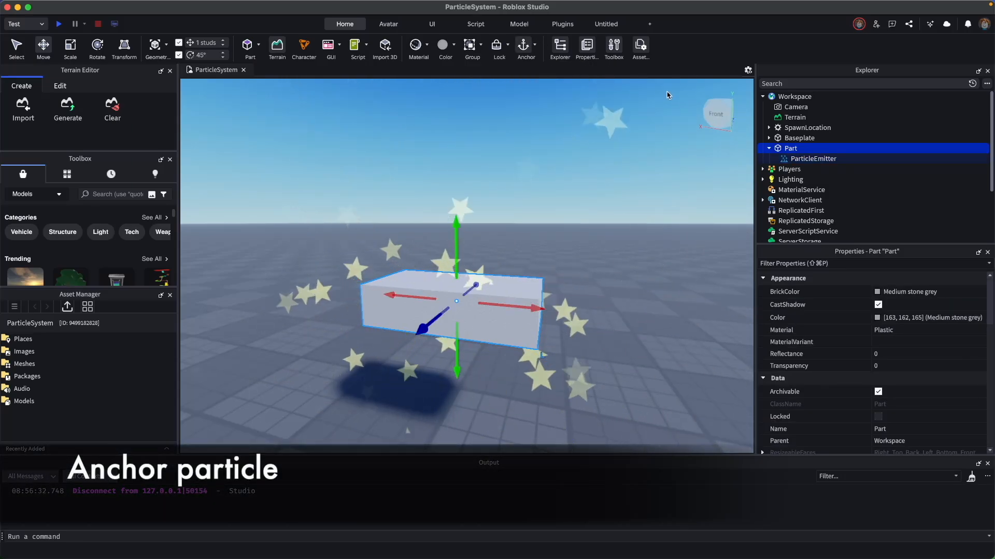
Playtest the experience, view the star particles near and far from behind the character, and stop the test.
click(59, 24)
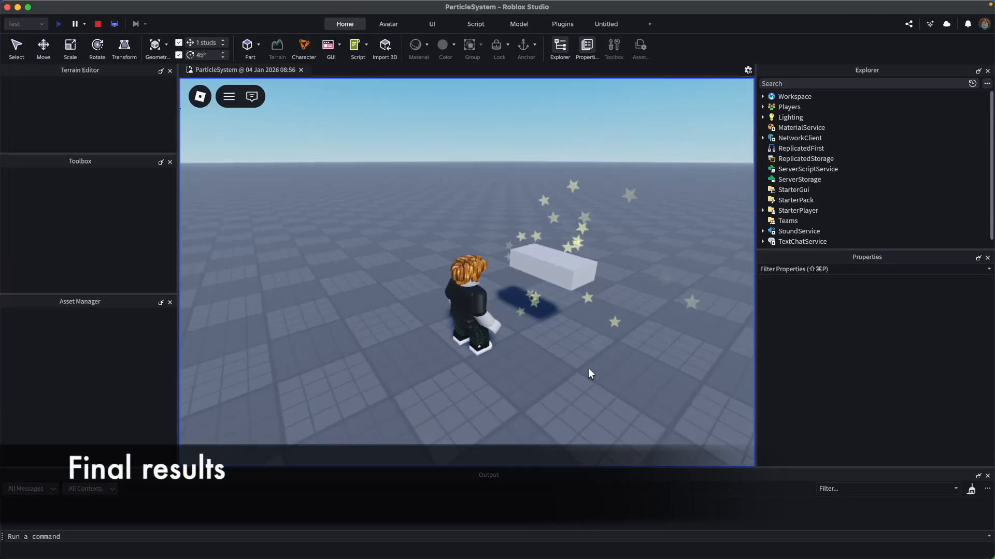
scroll(589, 369, down, 2)
scroll(589, 370, up, 5)
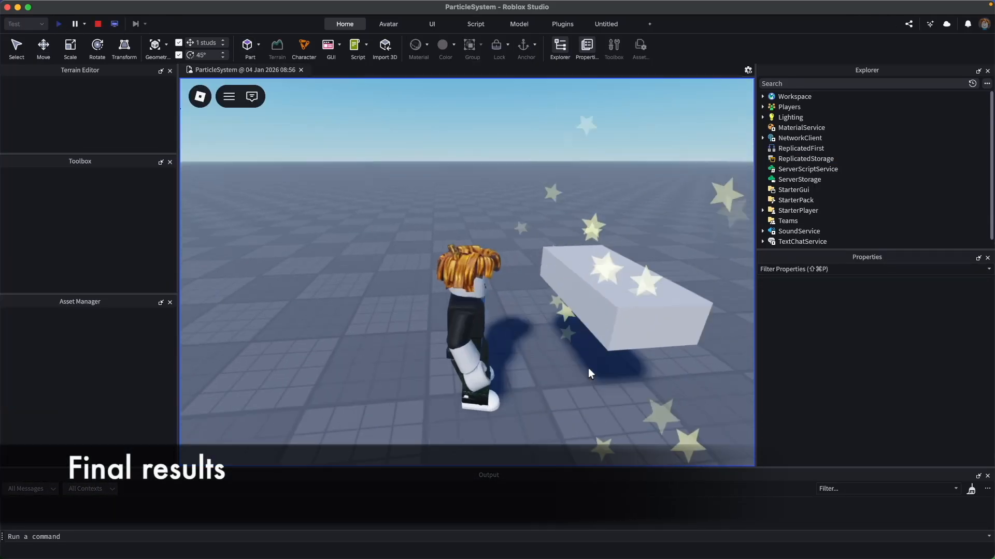
right_drag(589, 369, 588, 369)
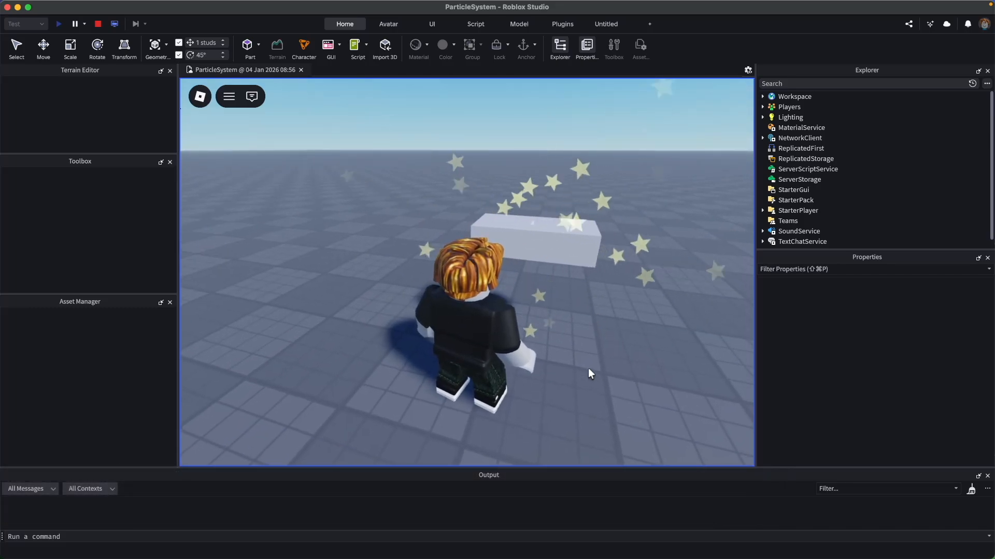
scroll(589, 370, up, 1)
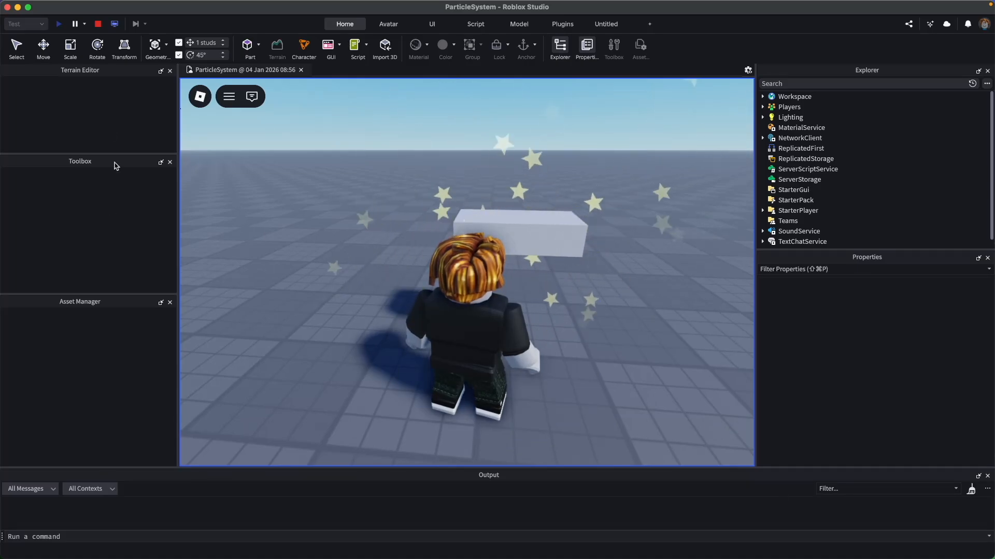
click(98, 24)
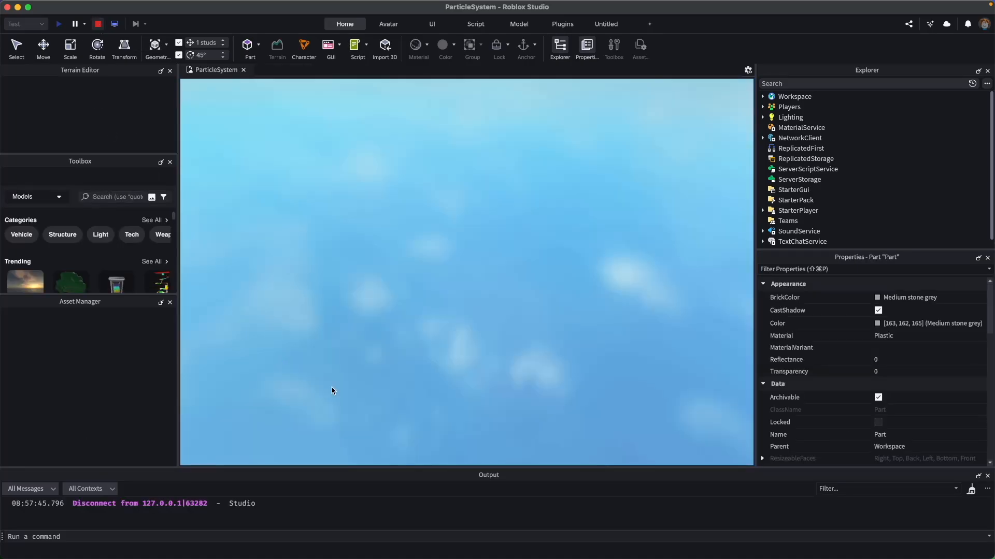